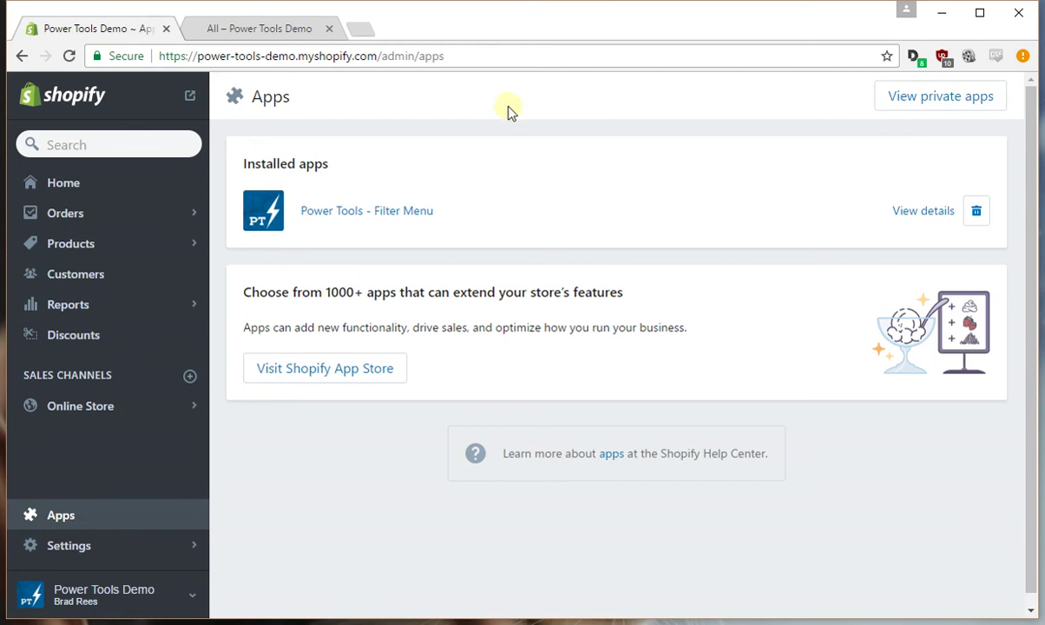
# Launch the Power Tools – Filter Menu app from installed apps and view it in its new tab.
pyautogui.click(396, 217)
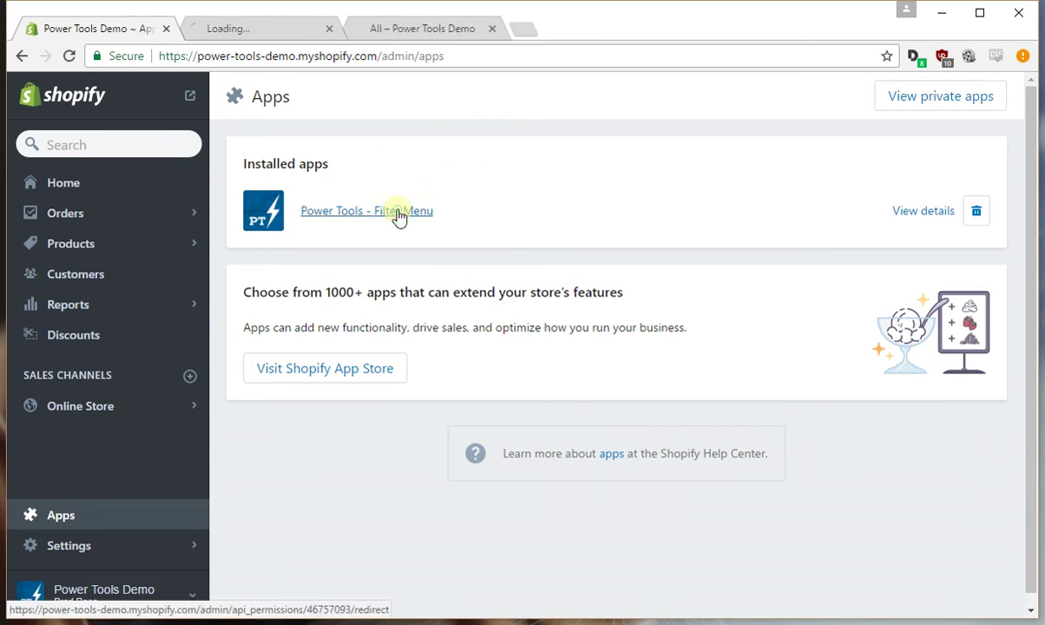
pyautogui.click(265, 37)
# In the Vendor/Type Filters wizard, create a new Type group with auto collections enabled.
pyautogui.click(78, 153)
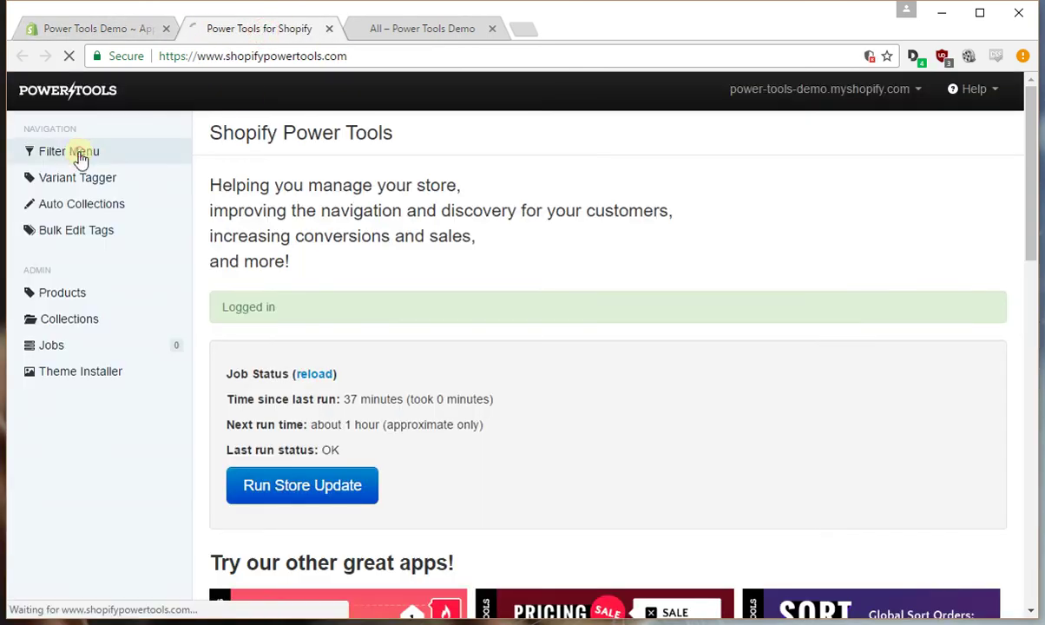
pyautogui.click(347, 188)
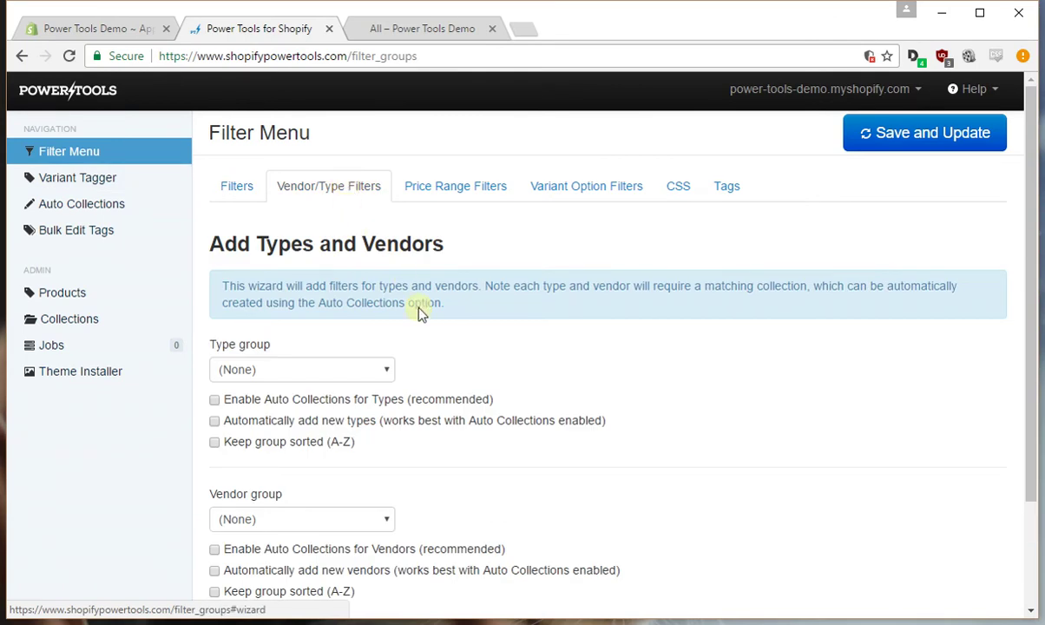
pyautogui.scroll(-1, 408, 338)
pyautogui.click(333, 288)
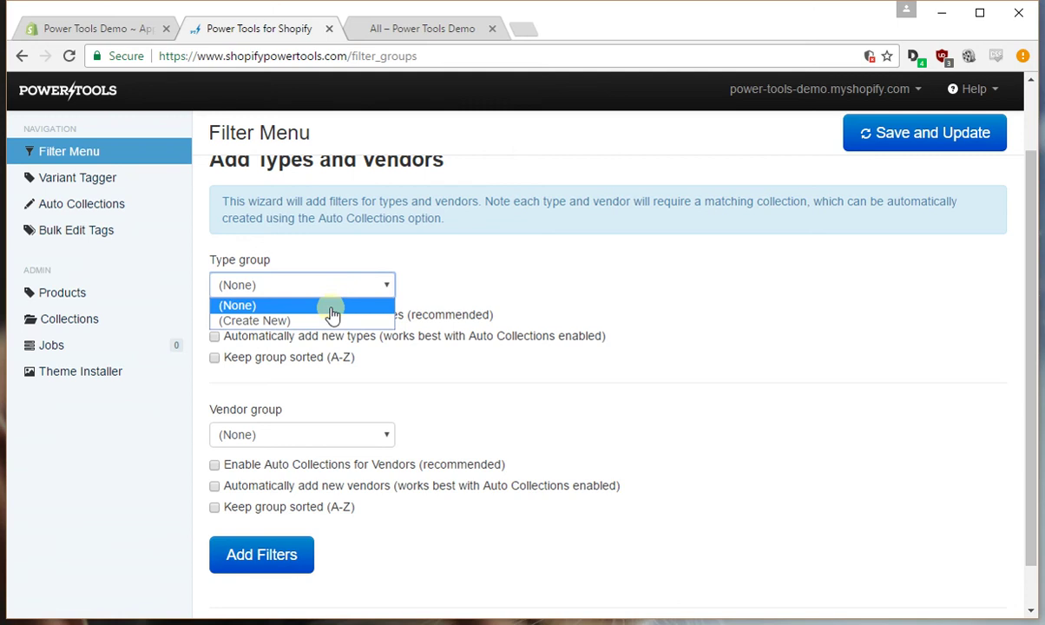
pyautogui.click(326, 323)
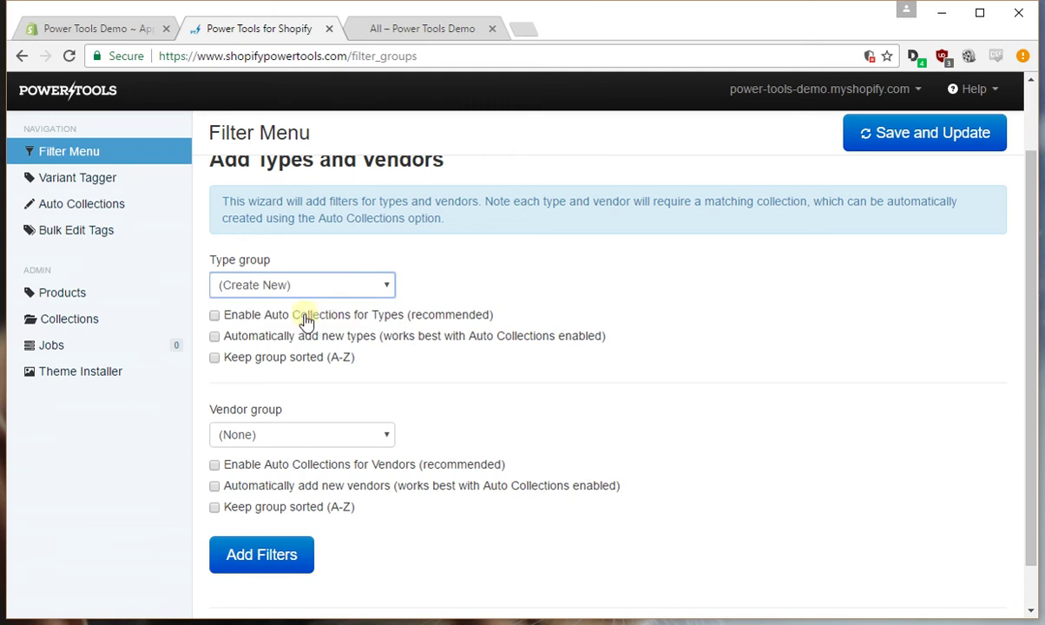
pyautogui.click(304, 318)
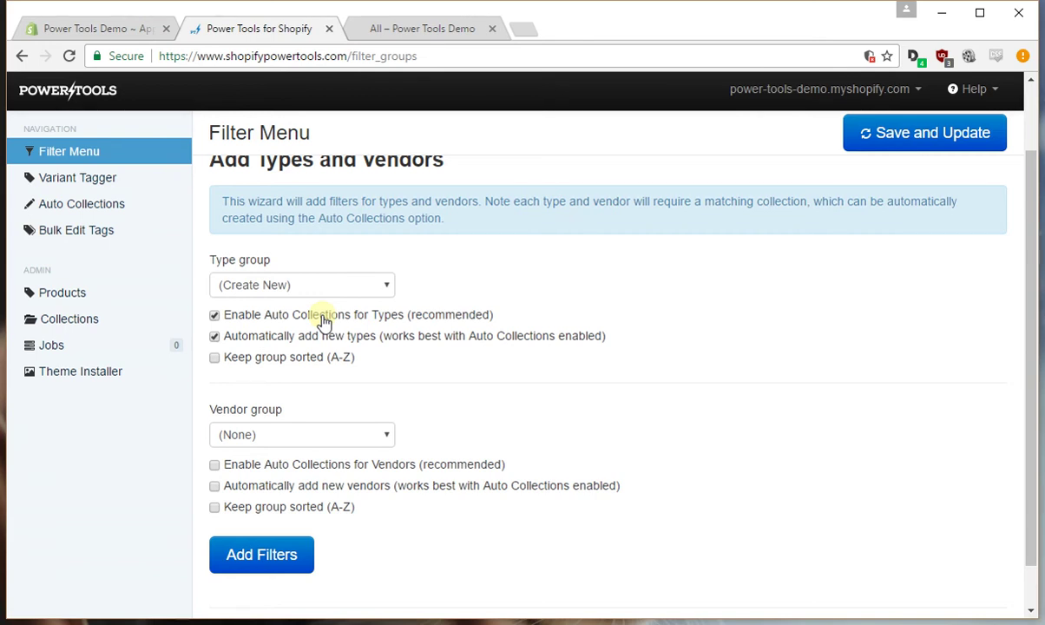
# Create a new Vendor group that auto-adds vendors sorted A–Z, and add both filter groups.
pyautogui.click(323, 434)
pyautogui.click(306, 470)
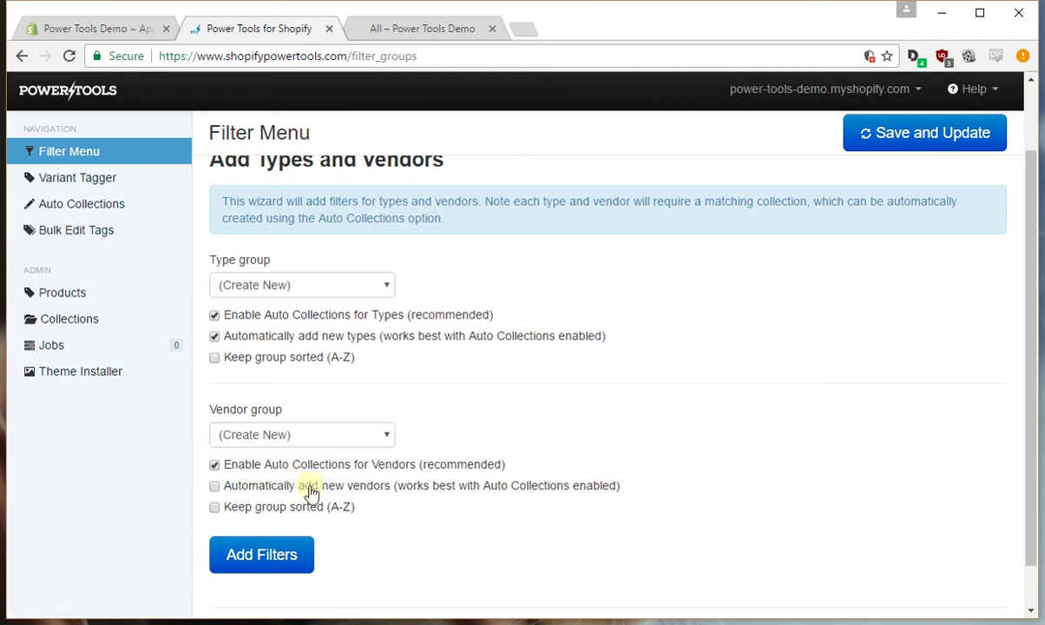
pyautogui.click(311, 491)
pyautogui.click(285, 513)
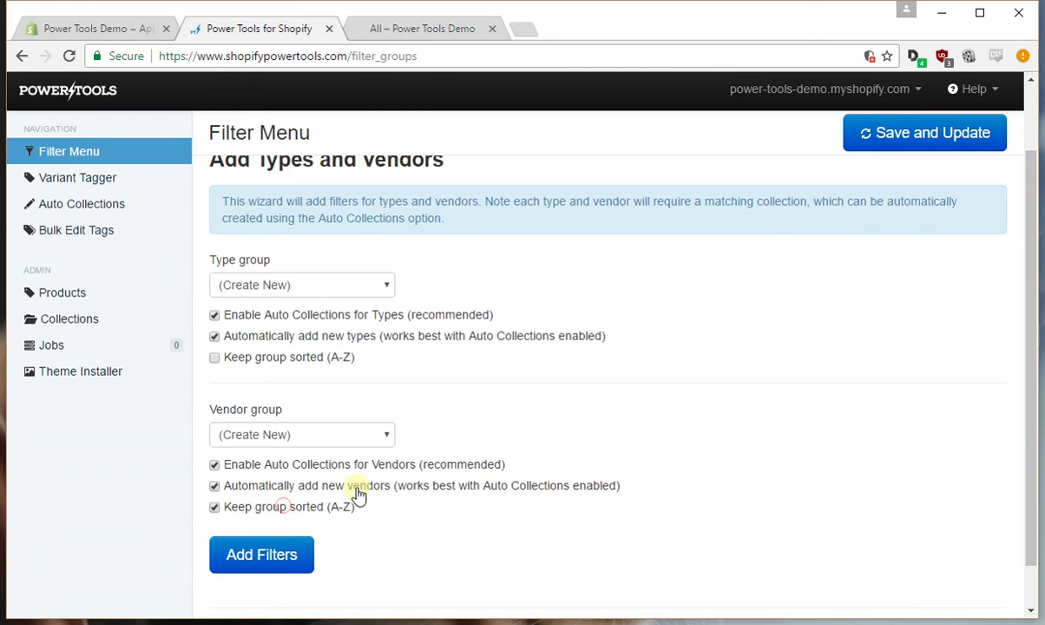
pyautogui.click(276, 555)
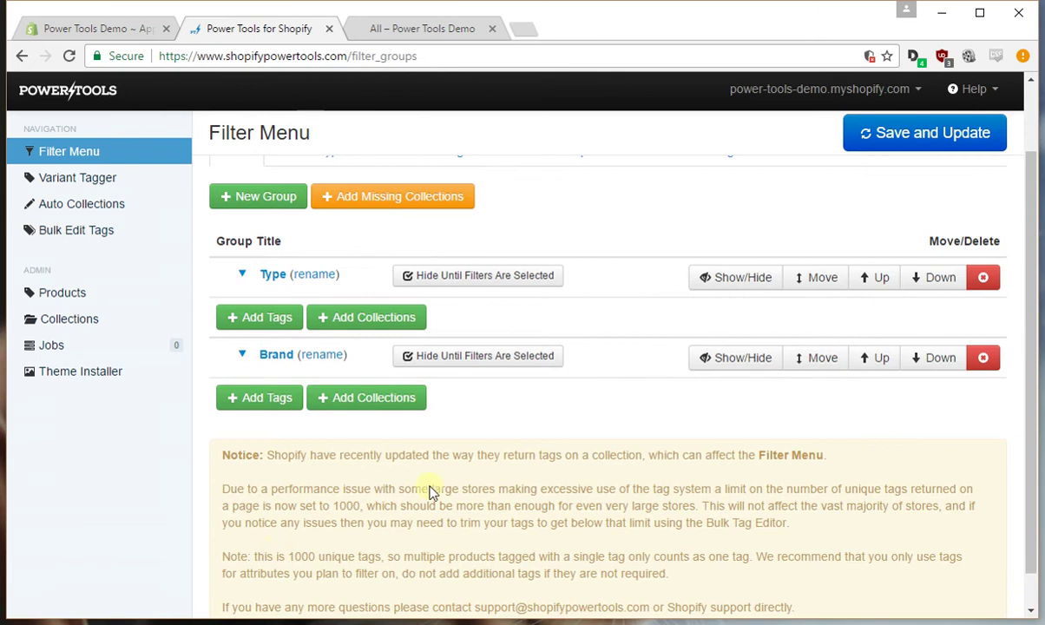
# Refresh Pending Jobs until the Create vendor/type options job shows Complete, then close the list.
pyautogui.click(53, 345)
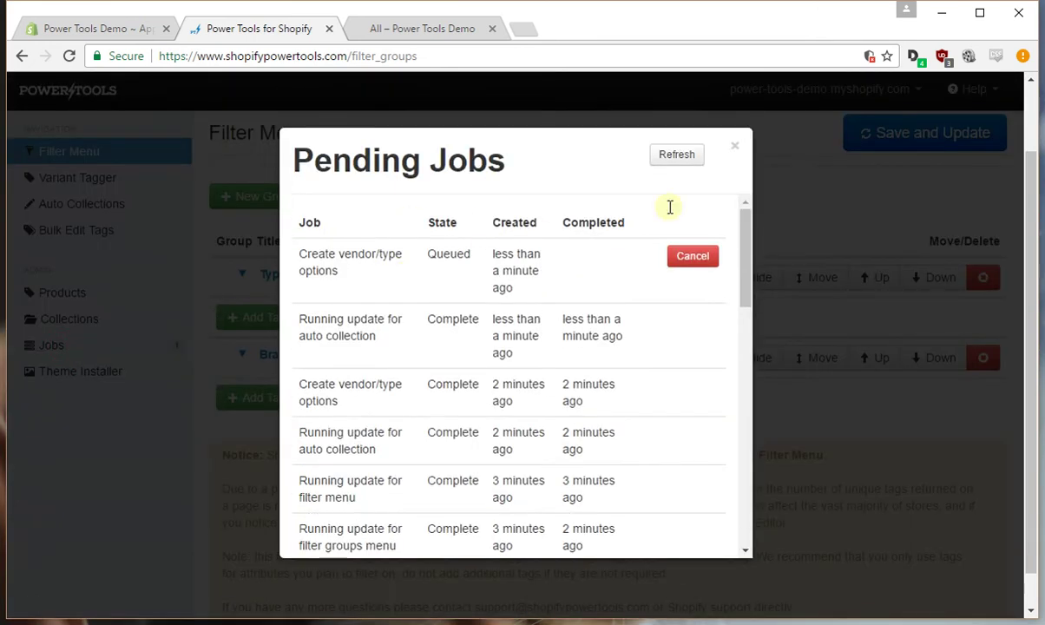
pyautogui.click(668, 157)
pyautogui.click(671, 161)
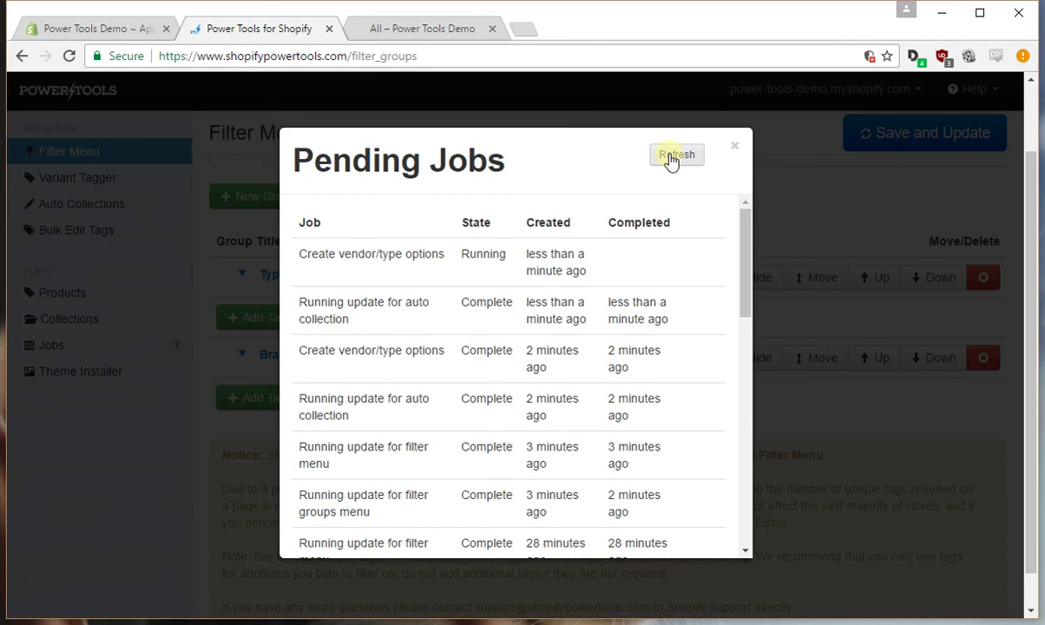
pyautogui.click(678, 159)
pyautogui.click(721, 156)
pyautogui.click(678, 157)
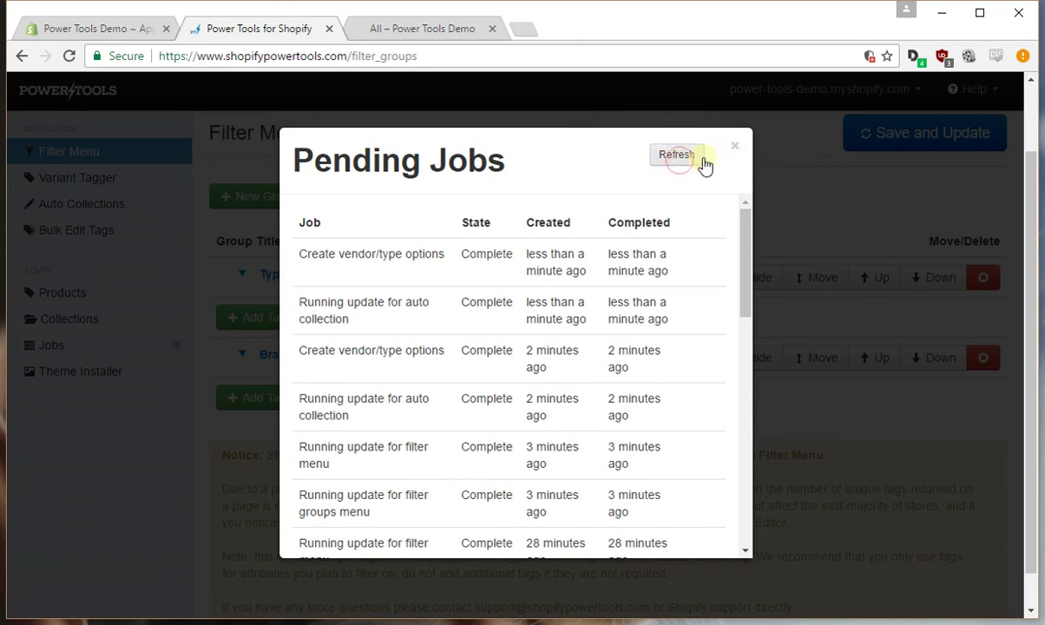
pyautogui.click(735, 149)
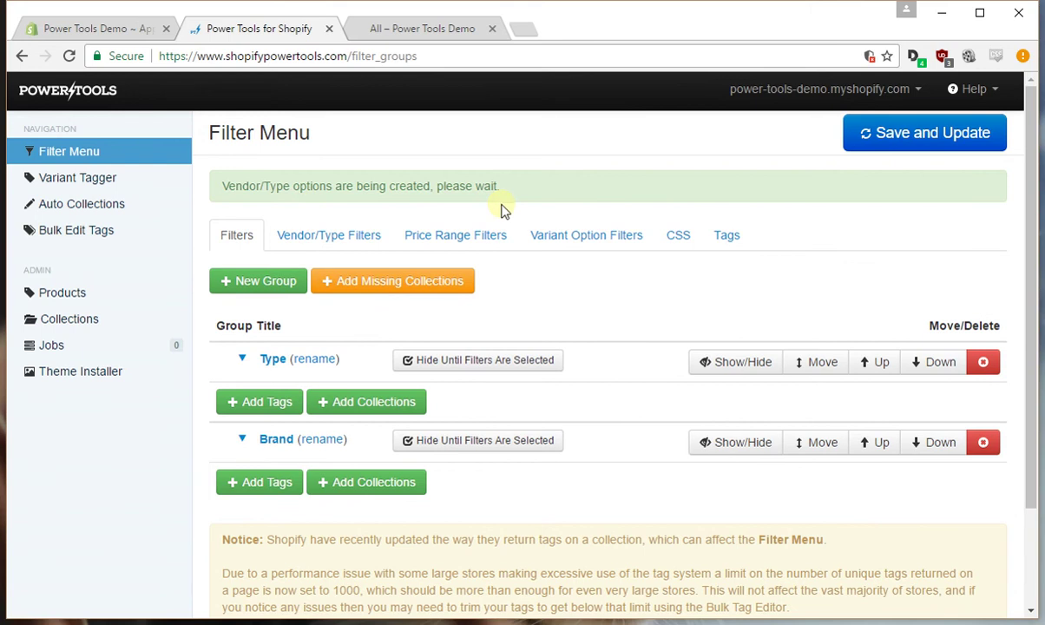
# Review the Type and Brand tag lists, Save and Update, and confirm the update job is Running.
pyautogui.click(87, 155)
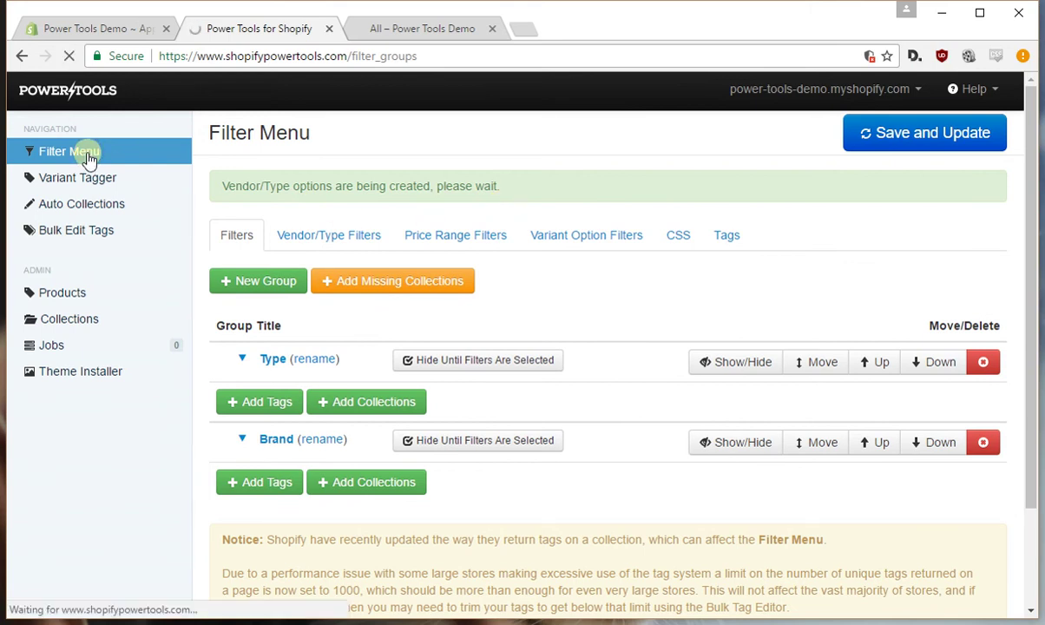
pyautogui.scroll(-5, 393, 328)
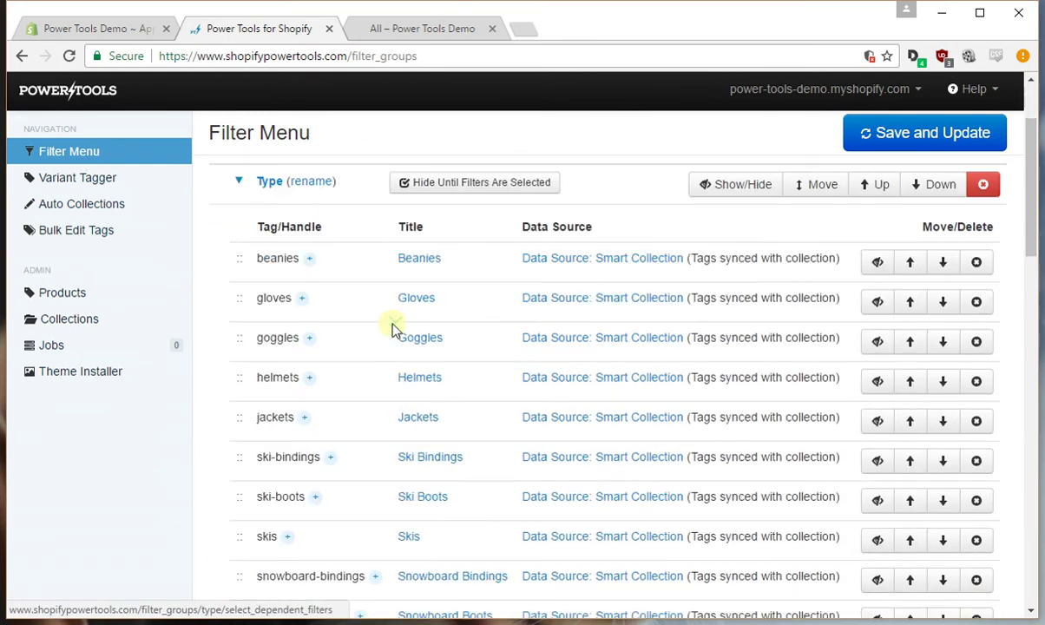
pyautogui.scroll(-10, 392, 323)
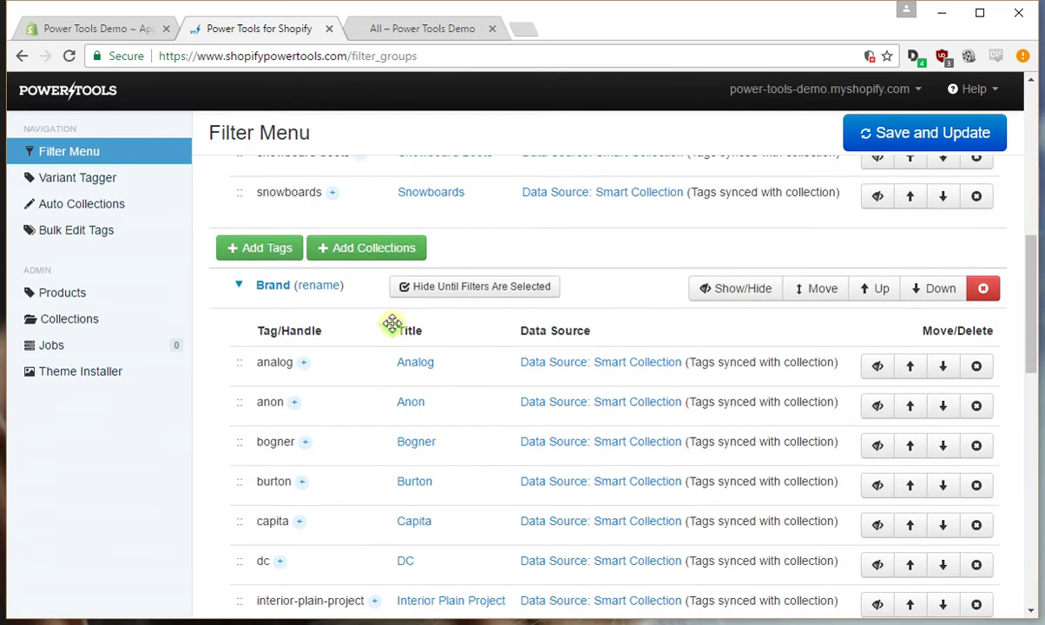
pyautogui.scroll(-1, 393, 323)
pyautogui.scroll(10, 395, 328)
pyautogui.scroll(6, 395, 330)
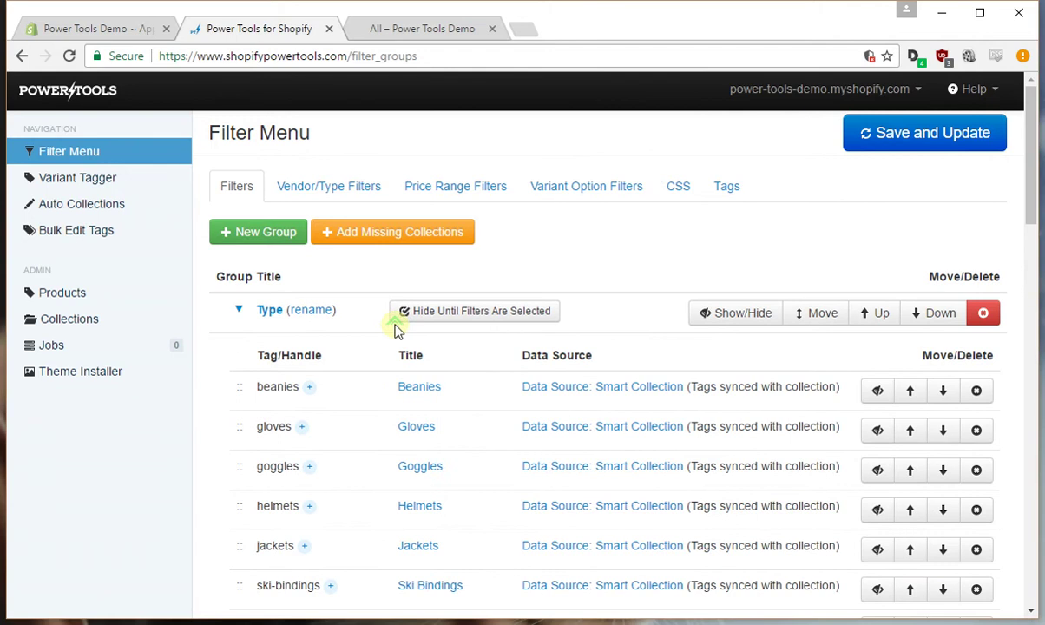
pyautogui.click(911, 137)
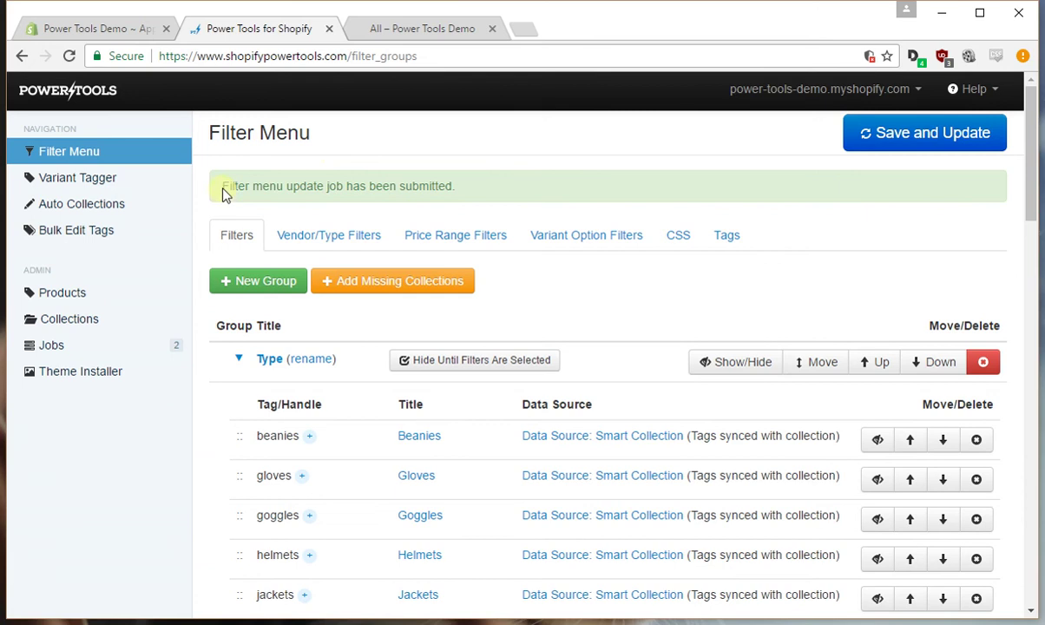
pyautogui.click(48, 345)
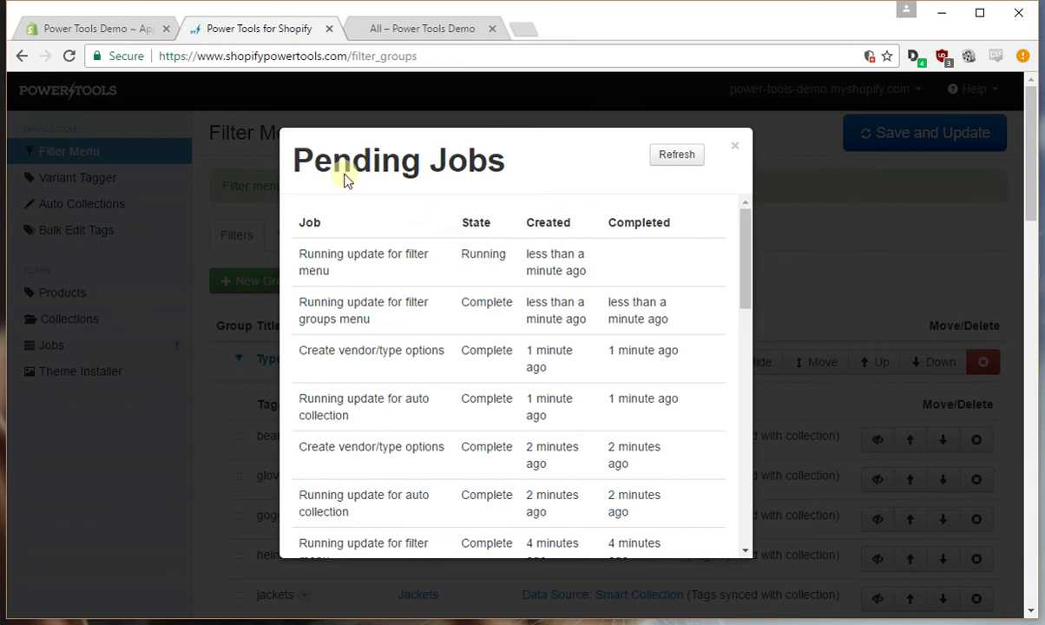
# Reload the storefront's All collection page and review its new Type and Brand filter sidebar.
pyautogui.click(399, 31)
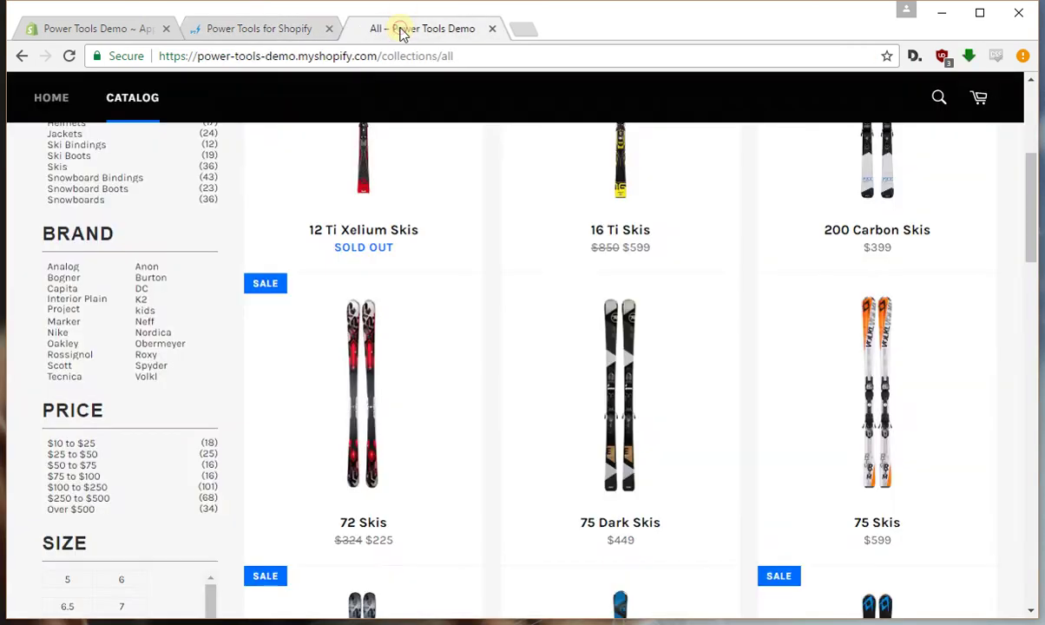
pyautogui.scroll(2, 78, 84)
pyautogui.click(68, 55)
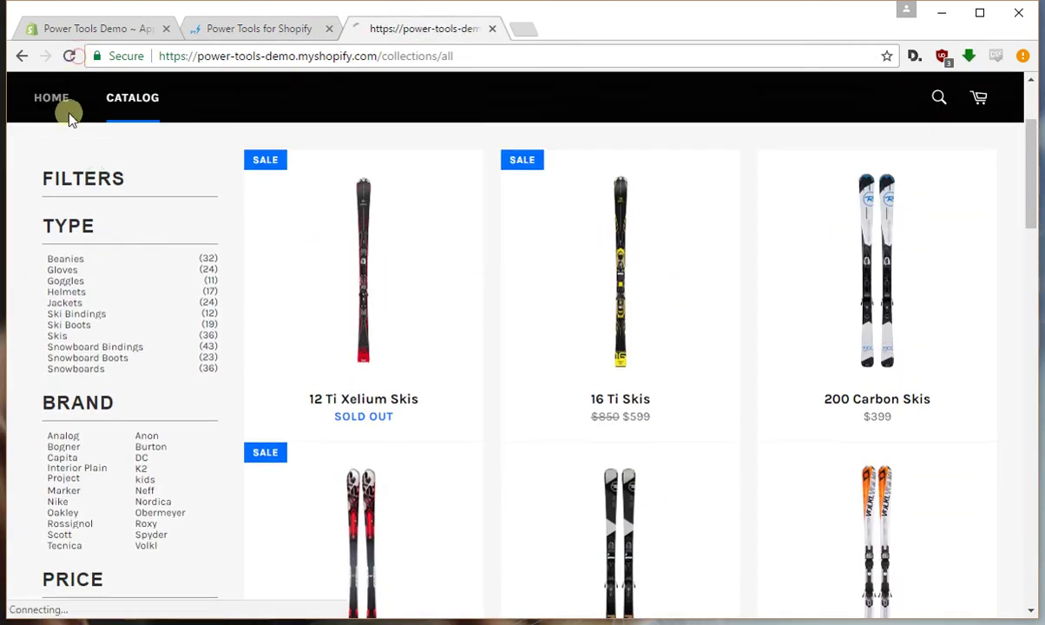
pyautogui.scroll(-4, 68, 345)
pyautogui.scroll(4, 64, 350)
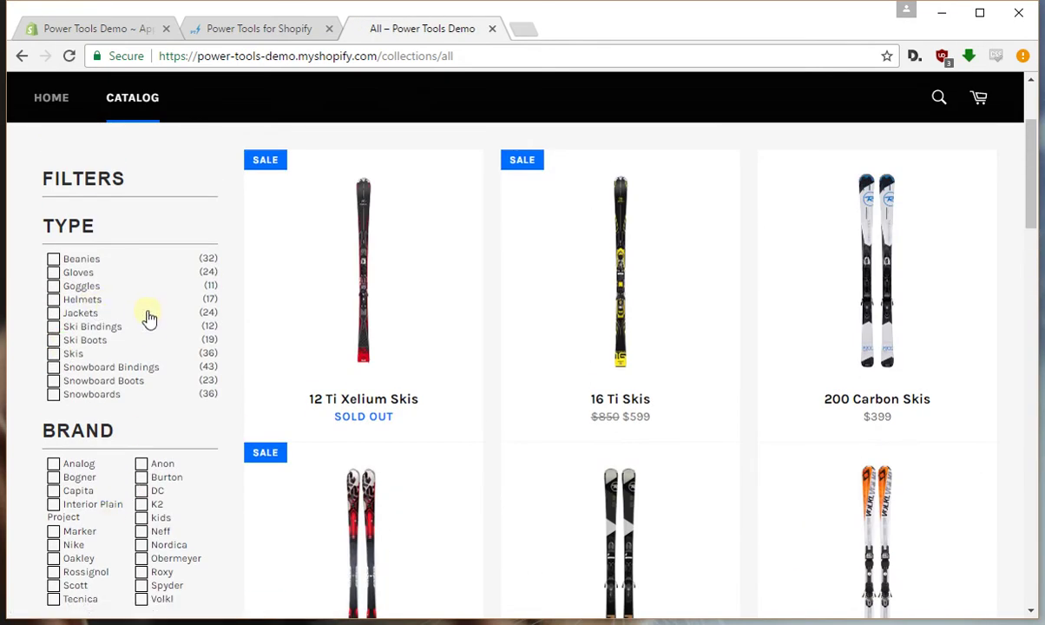
# In the Price Range Filters form, enter upper limits 25, 50 and 75.
pyautogui.click(249, 32)
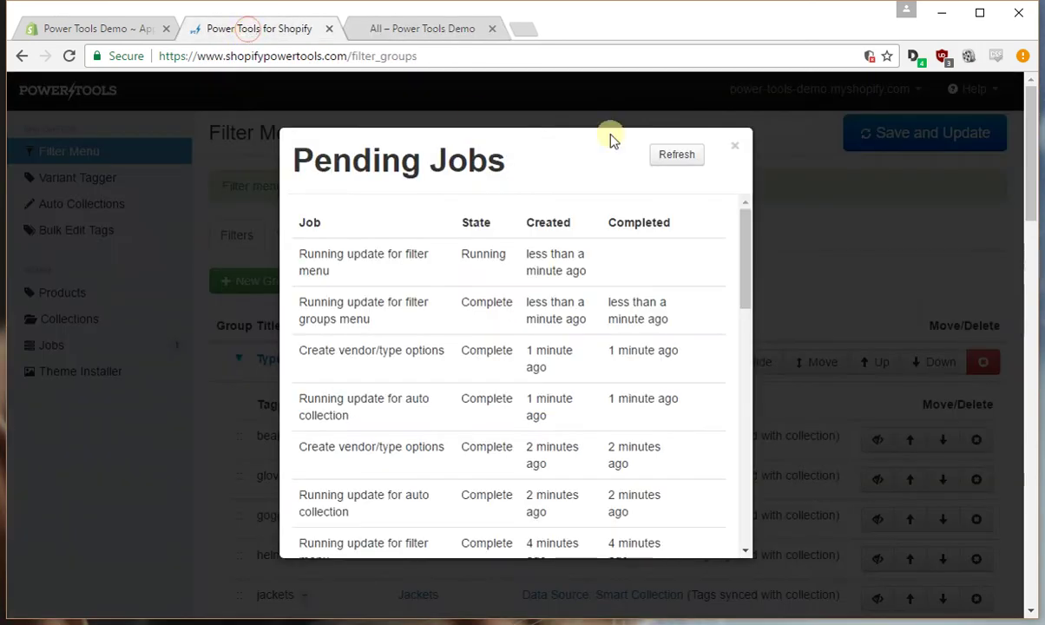
pyautogui.click(741, 148)
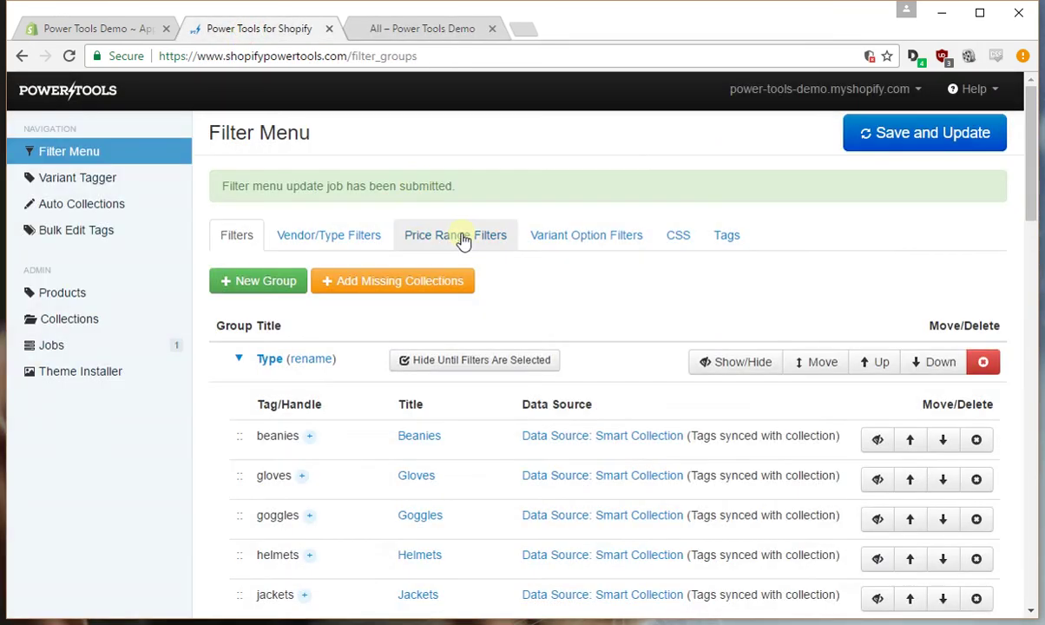
pyautogui.click(463, 236)
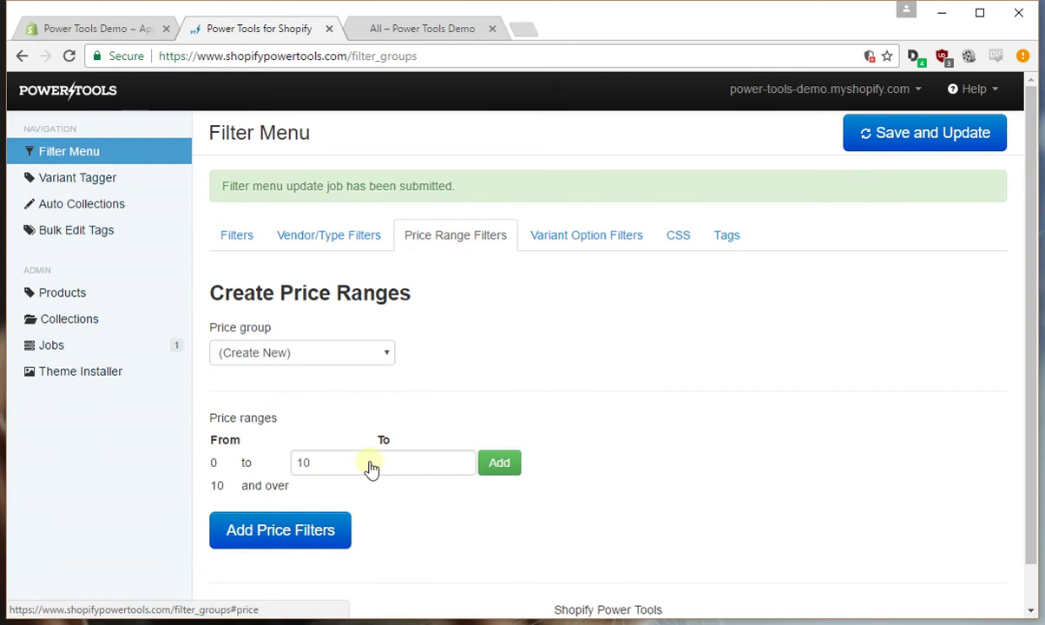
pyautogui.doubleClick(341, 453)
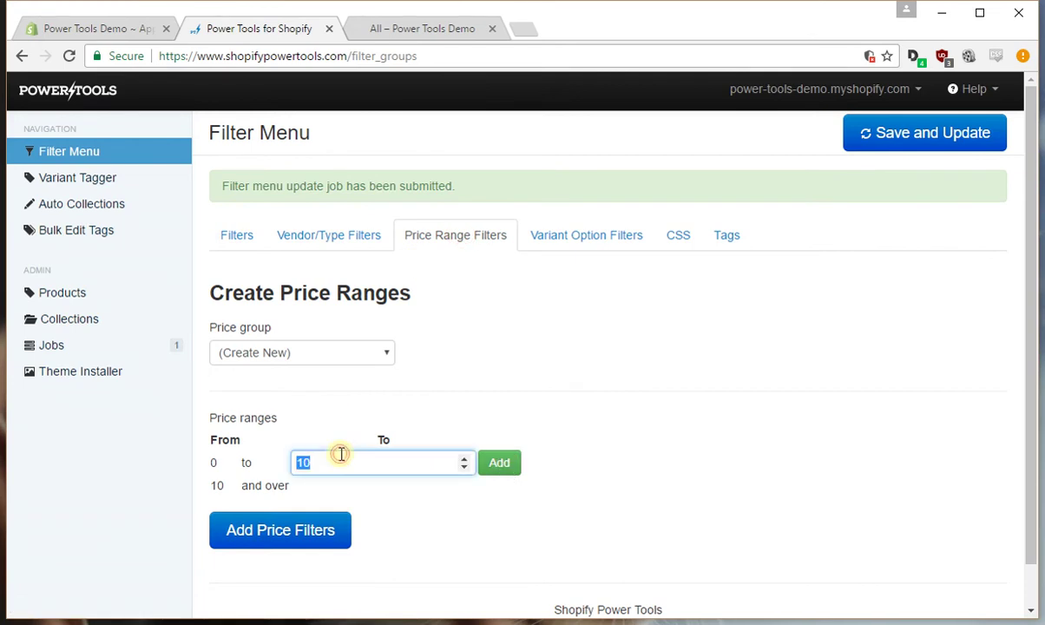
pyautogui.write('25')
pyautogui.press('Return')
pyautogui.write('50')
pyautogui.press('Return')
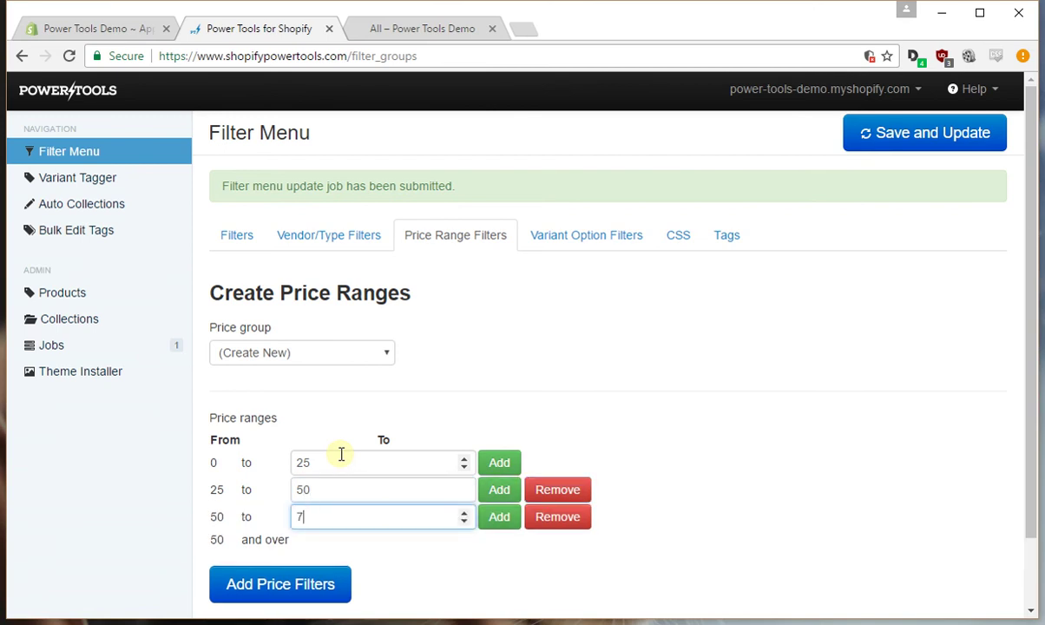
pyautogui.write('75')
pyautogui.press('Return')
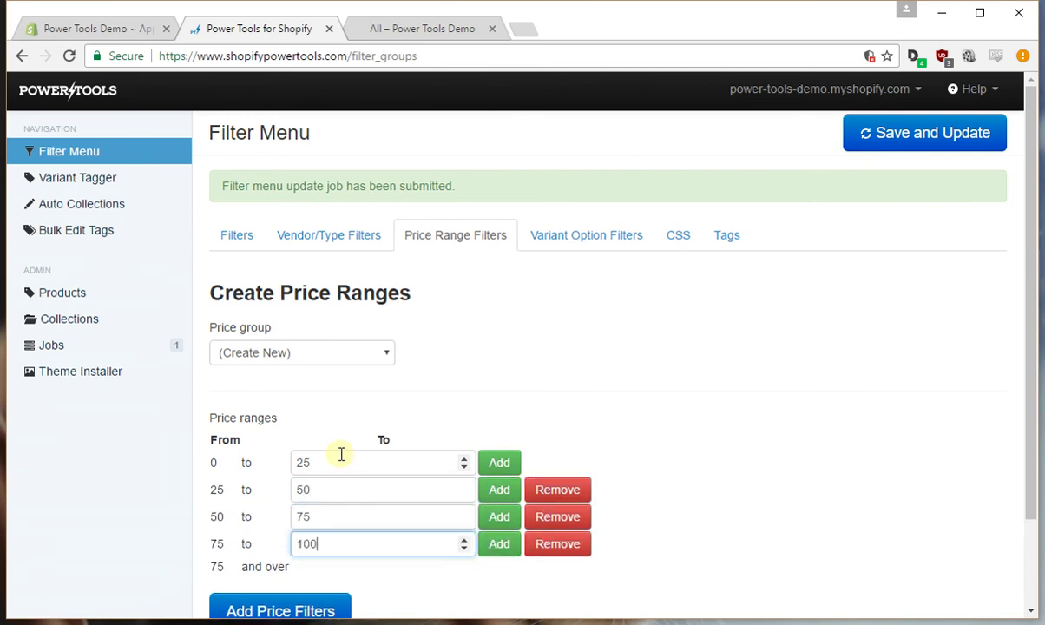
# Add range limits 100, 250 and 500, then review which group the prices will join.
pyautogui.write('100')
pyautogui.press('Return')
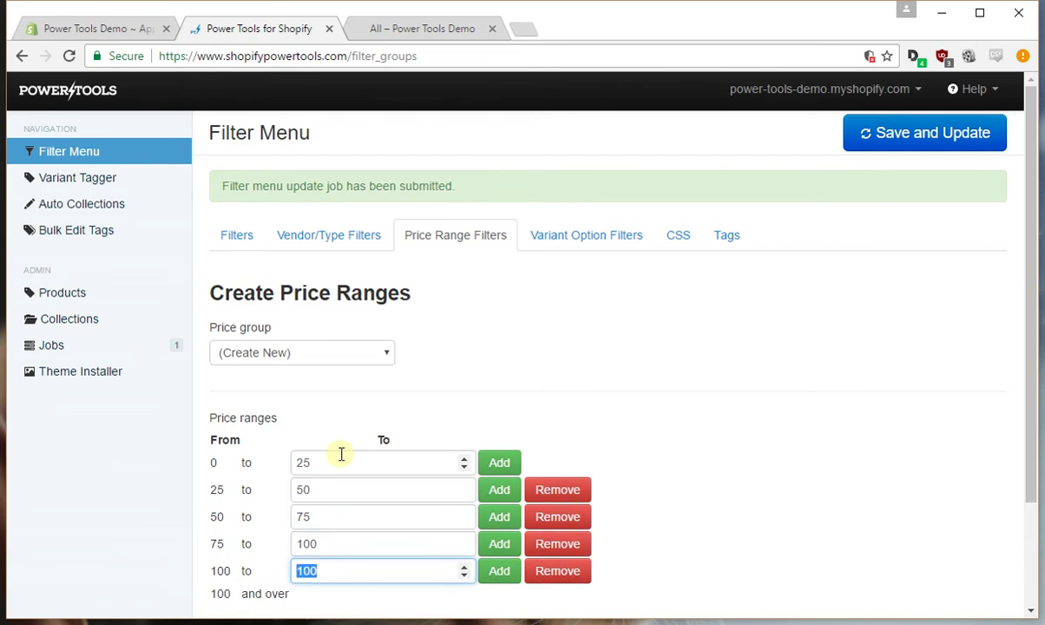
pyautogui.write('250')
pyautogui.press('Return')
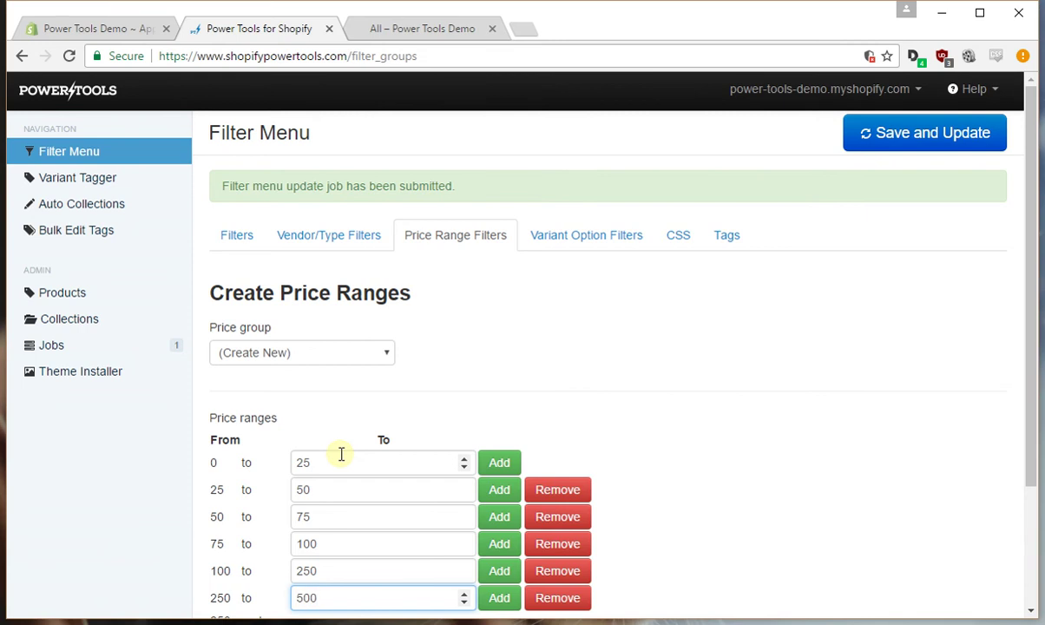
pyautogui.click(690, 375)
pyautogui.scroll(-2, 677, 378)
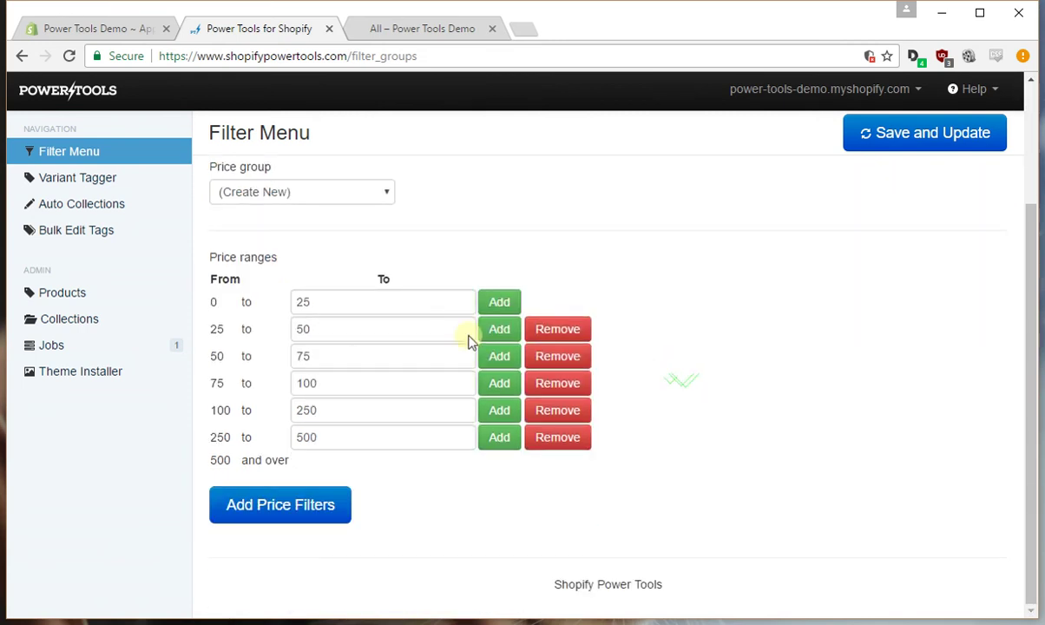
pyautogui.click(261, 300)
pyautogui.click(293, 512)
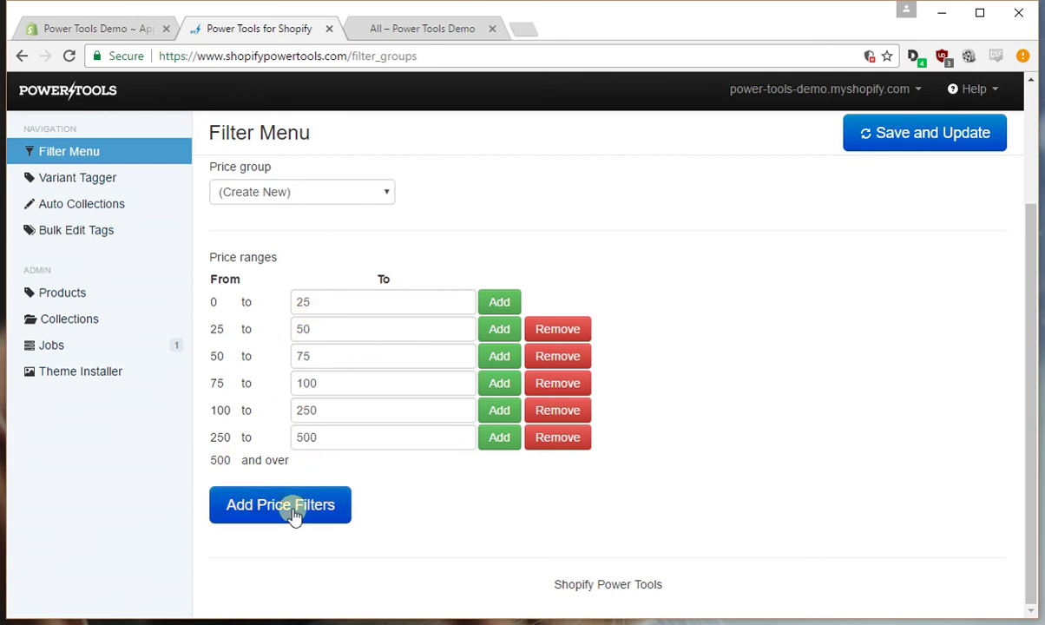
pyautogui.click(301, 193)
# Add the price ranges as a new Price group and collapse the Type and Brand tag lists.
pyautogui.click(299, 193)
pyautogui.click(276, 507)
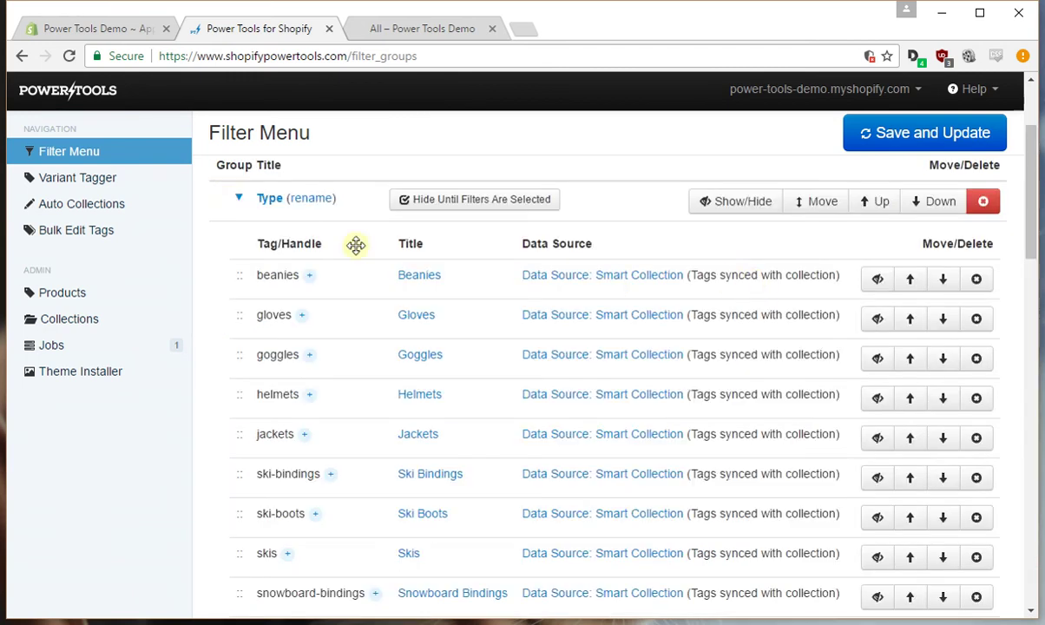
pyautogui.click(241, 200)
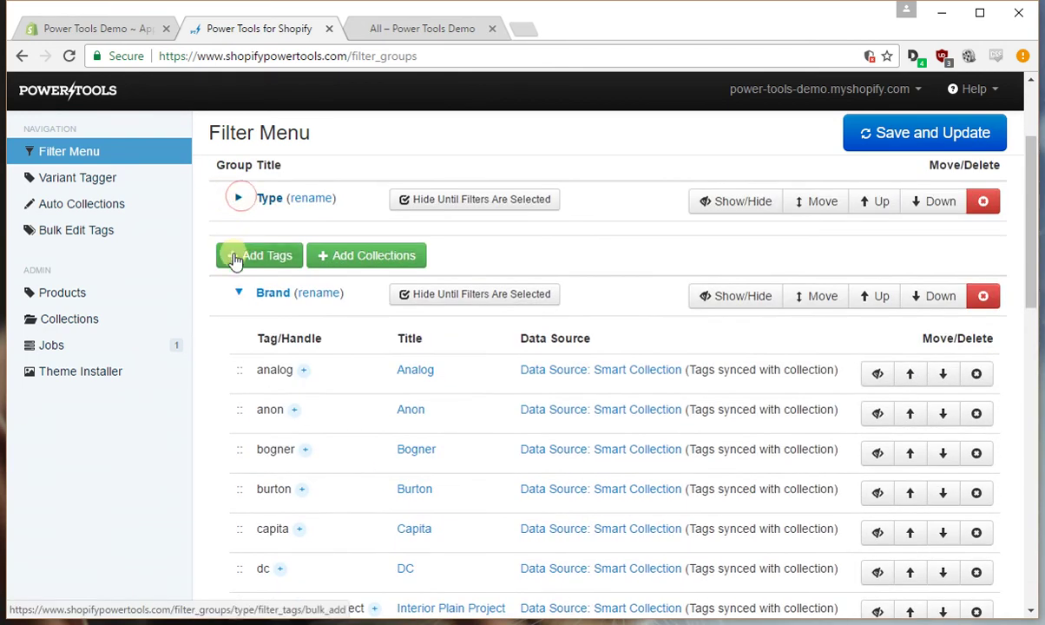
pyautogui.click(238, 295)
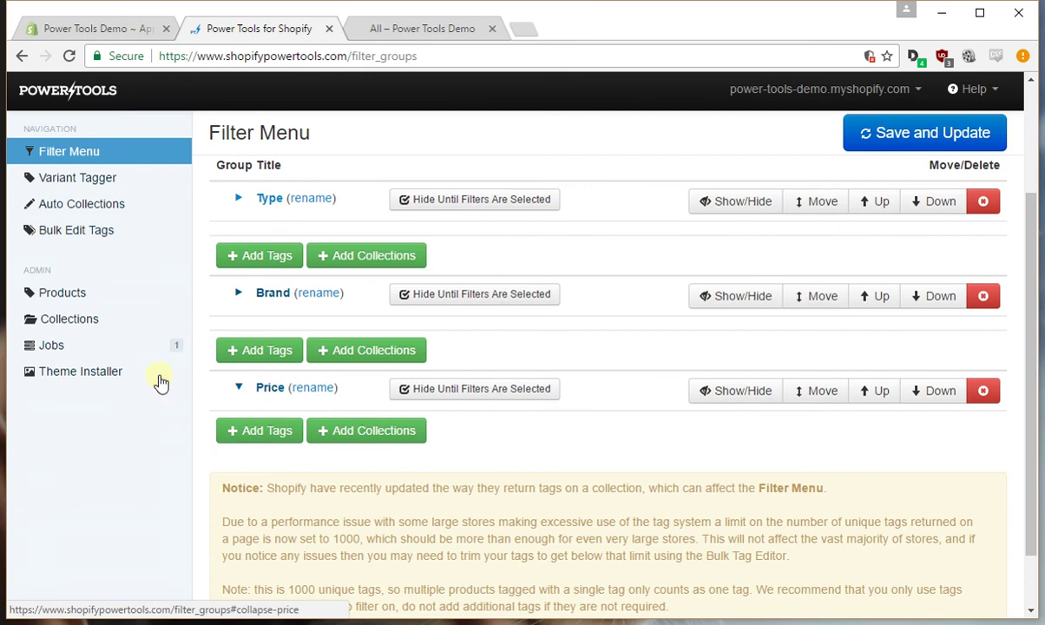
# Check the Pending Jobs status, then return to the Filter Menu group list.
pyautogui.click(52, 345)
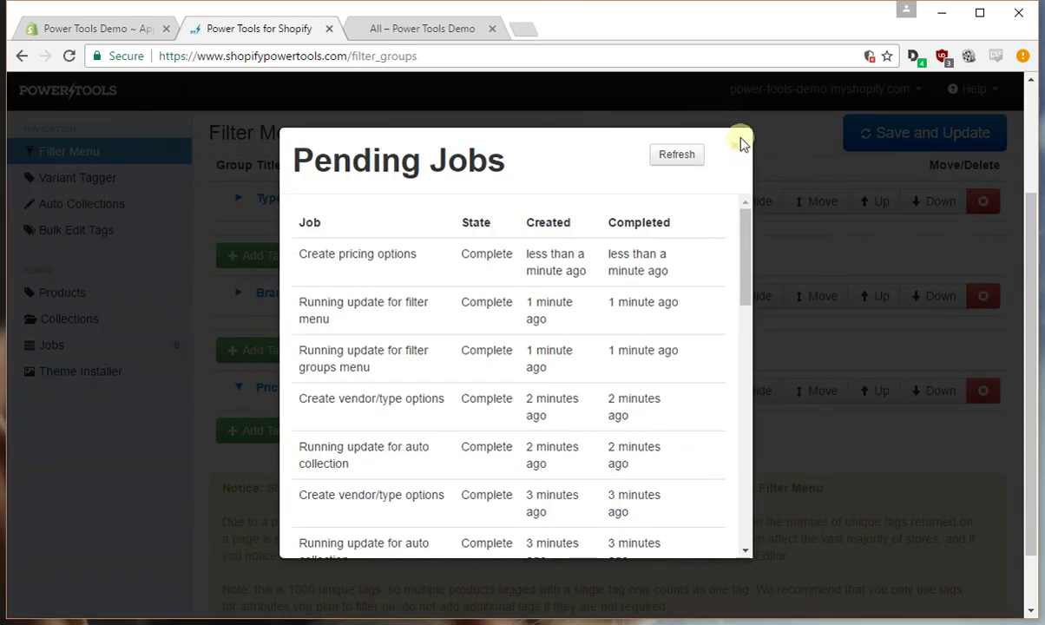
pyautogui.click(736, 152)
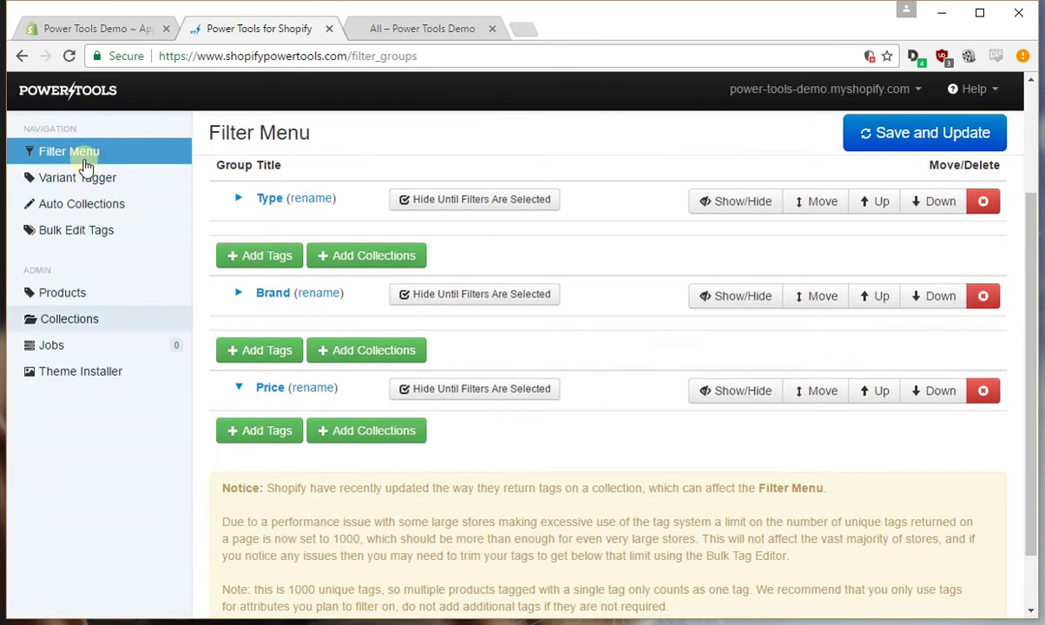
pyautogui.click(95, 162)
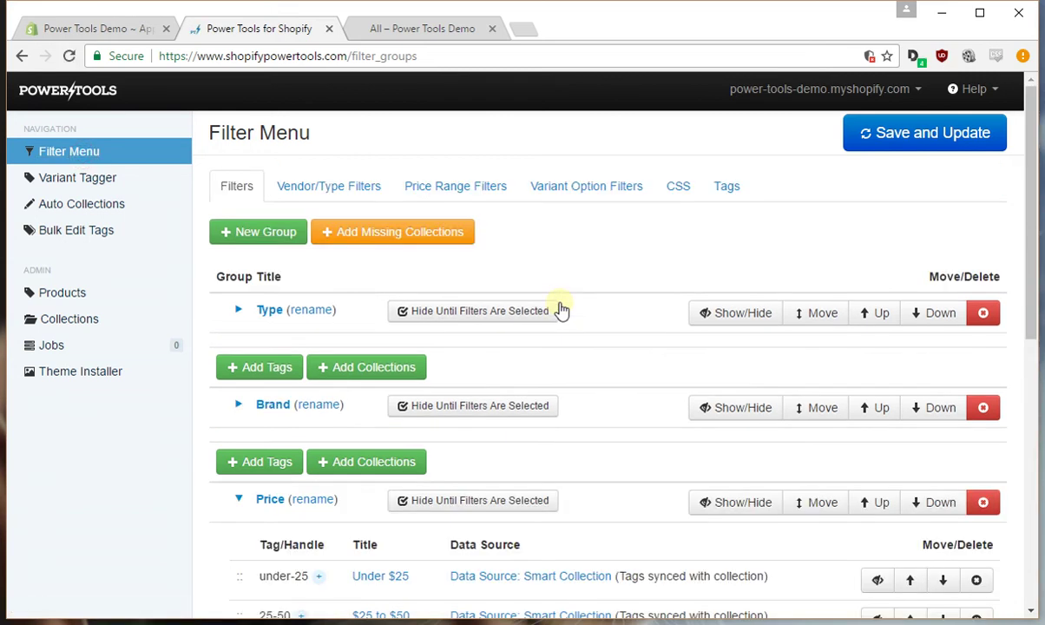
pyautogui.scroll(-4, 541, 333)
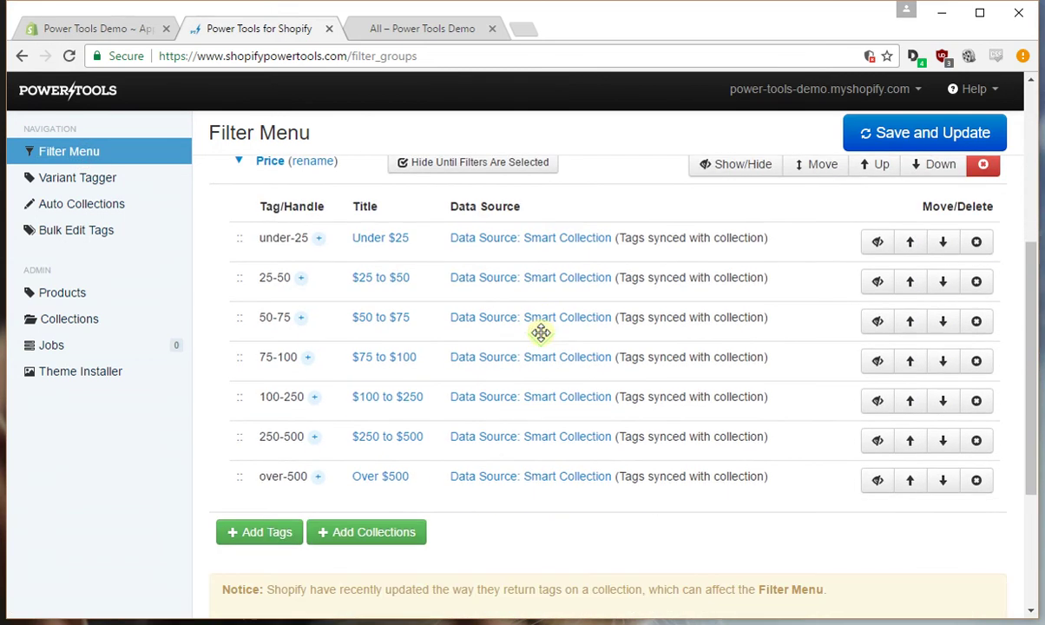
pyautogui.scroll(4, 506, 343)
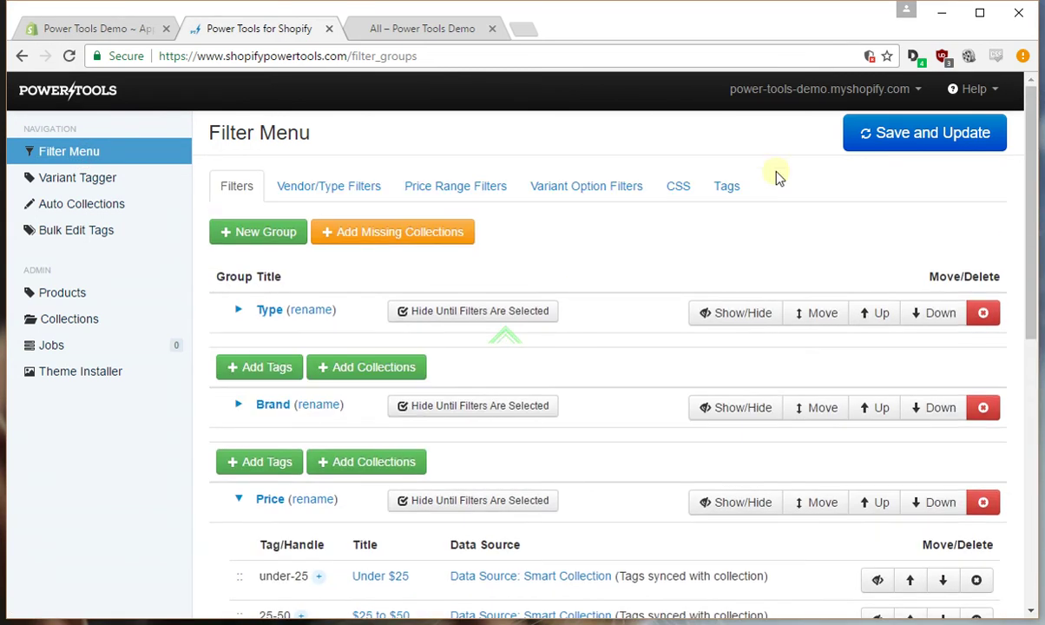
# Save and Update the filter menu including the Price group, and review its tag rows.
pyautogui.click(927, 136)
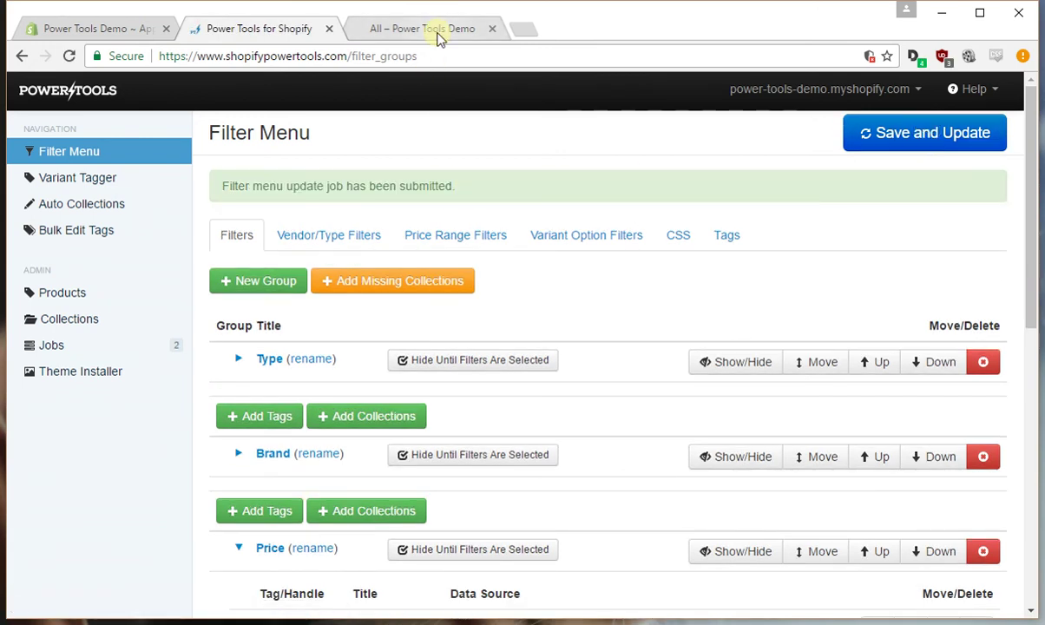
pyautogui.scroll(-3, 485, 332)
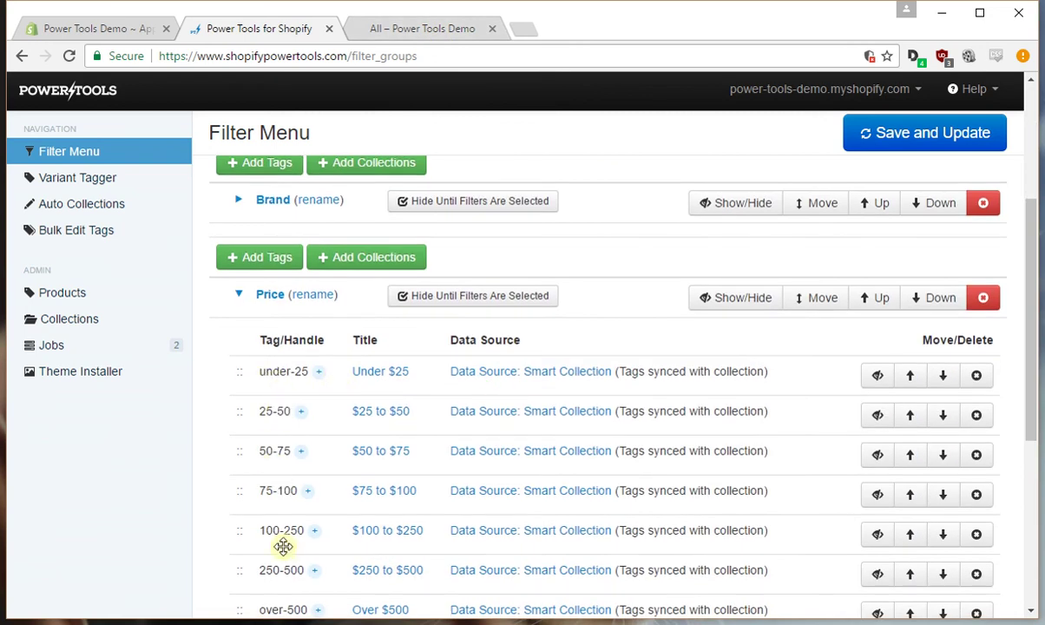
# Reload the storefront catalog and review the Brand and Price filter groups.
pyautogui.click(443, 29)
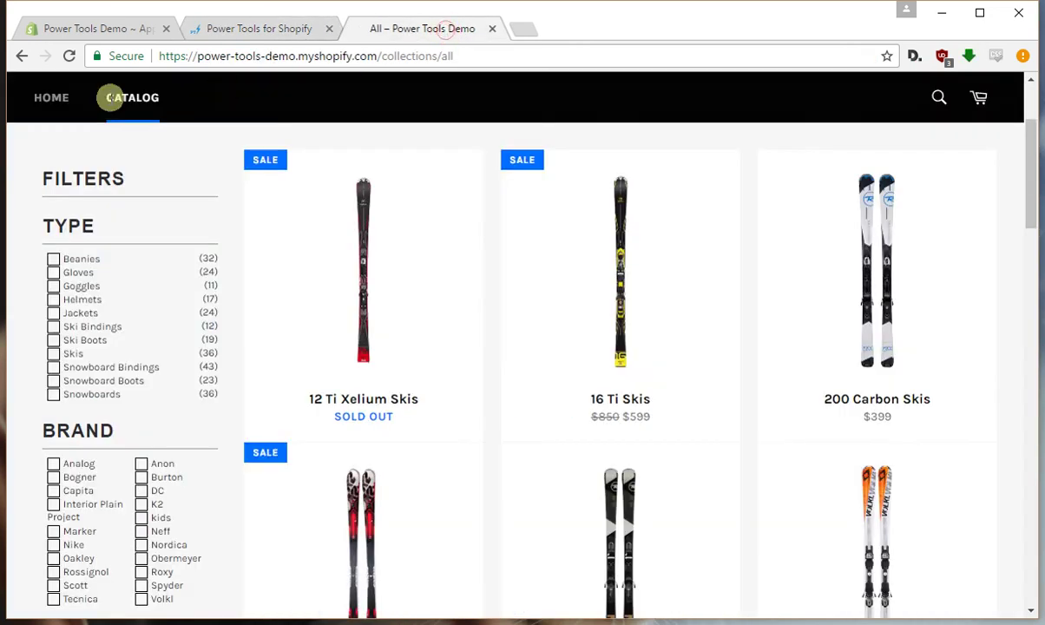
pyautogui.click(69, 57)
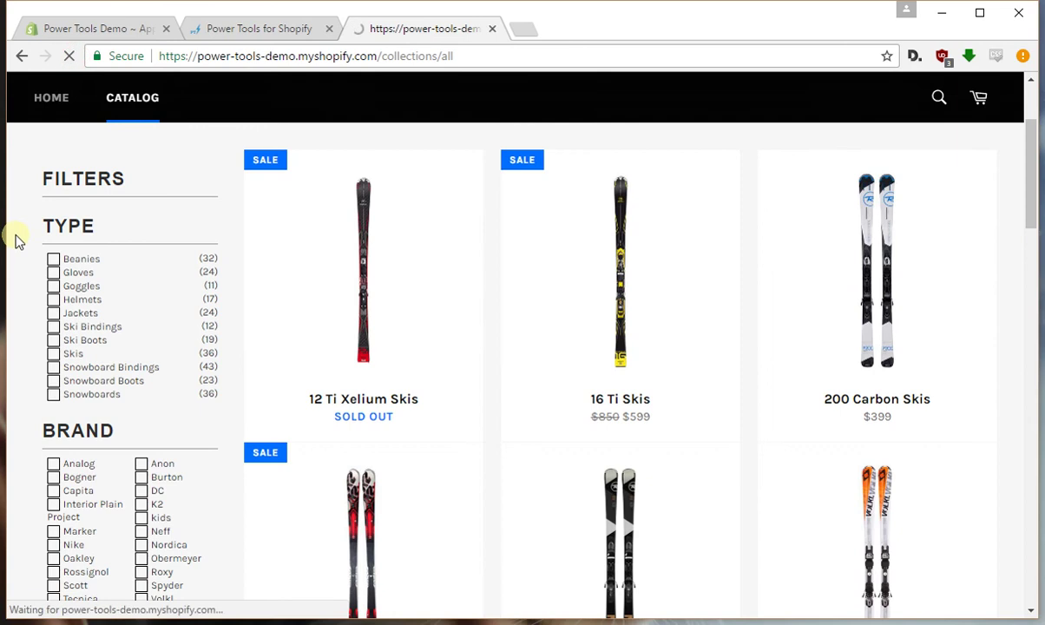
pyautogui.scroll(-3, 18, 252)
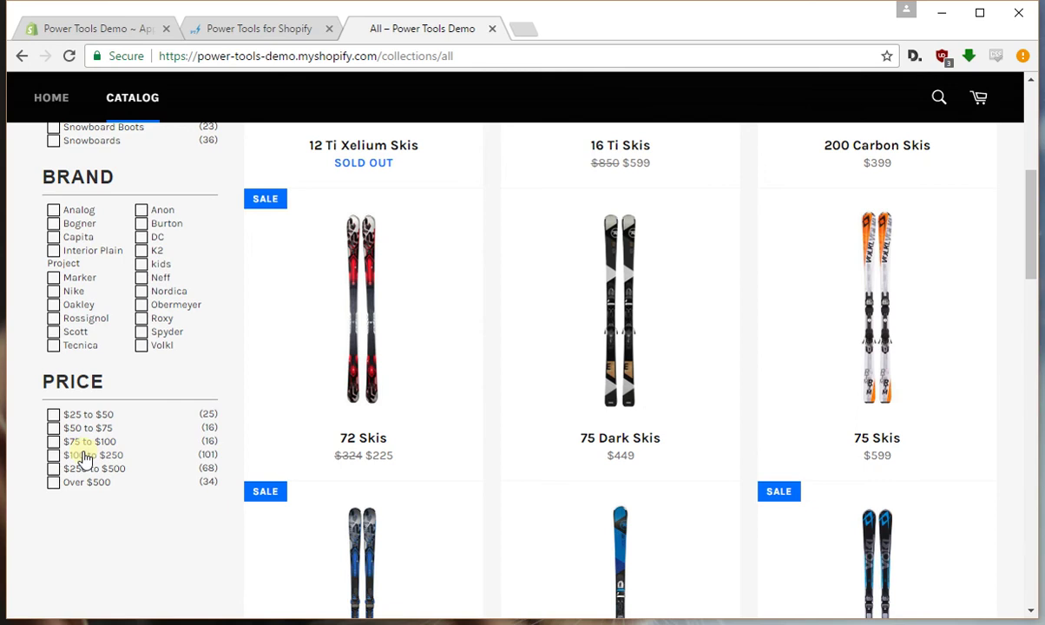
# Delete the Price filter group while keeping its collections and product tags.
pyautogui.click(245, 30)
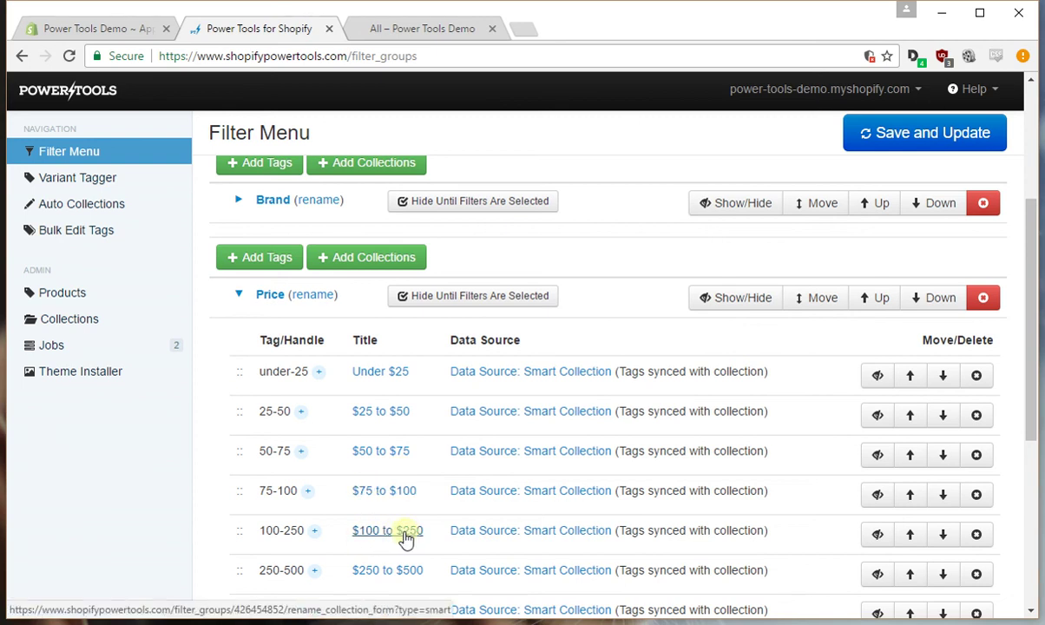
pyautogui.click(985, 301)
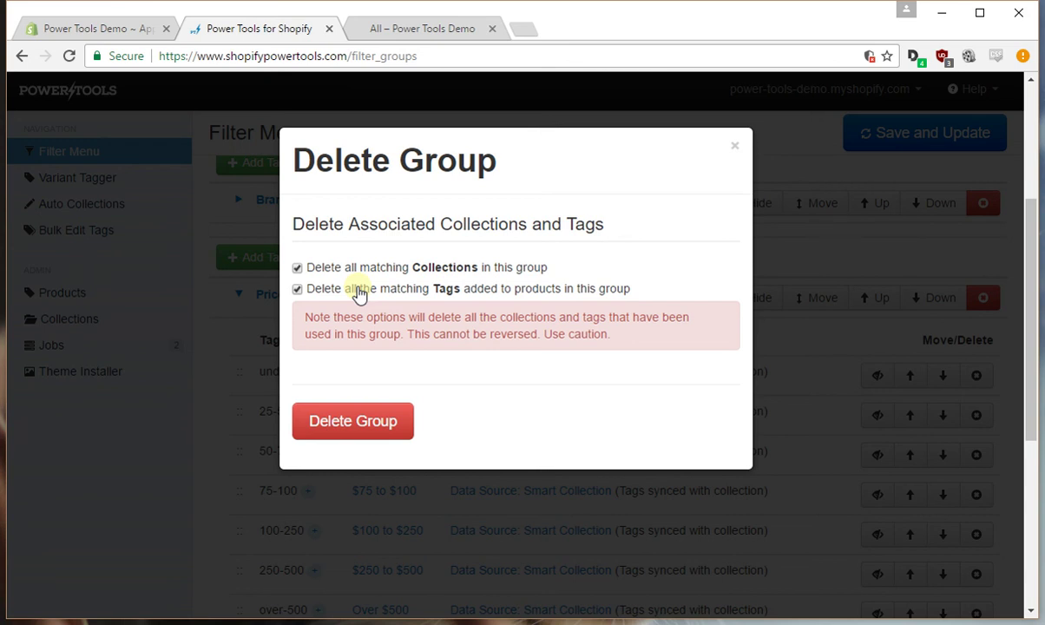
pyautogui.click(359, 289)
pyautogui.click(363, 267)
pyautogui.click(369, 432)
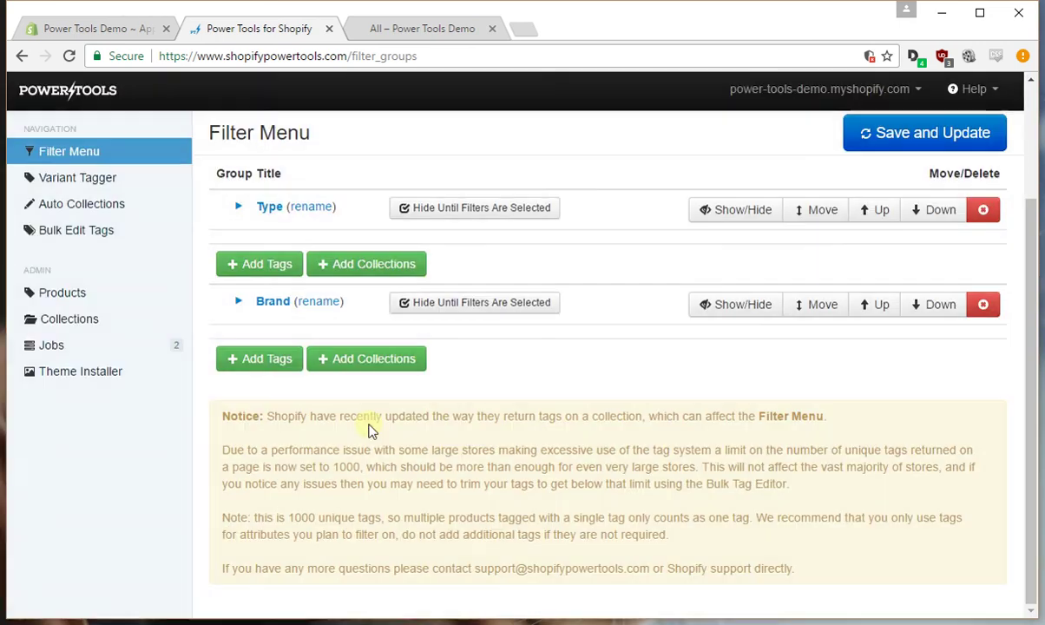
# Expand the Brand group and delete the analog brand entry, confirming the removal.
pyautogui.scroll(1, 602, 399)
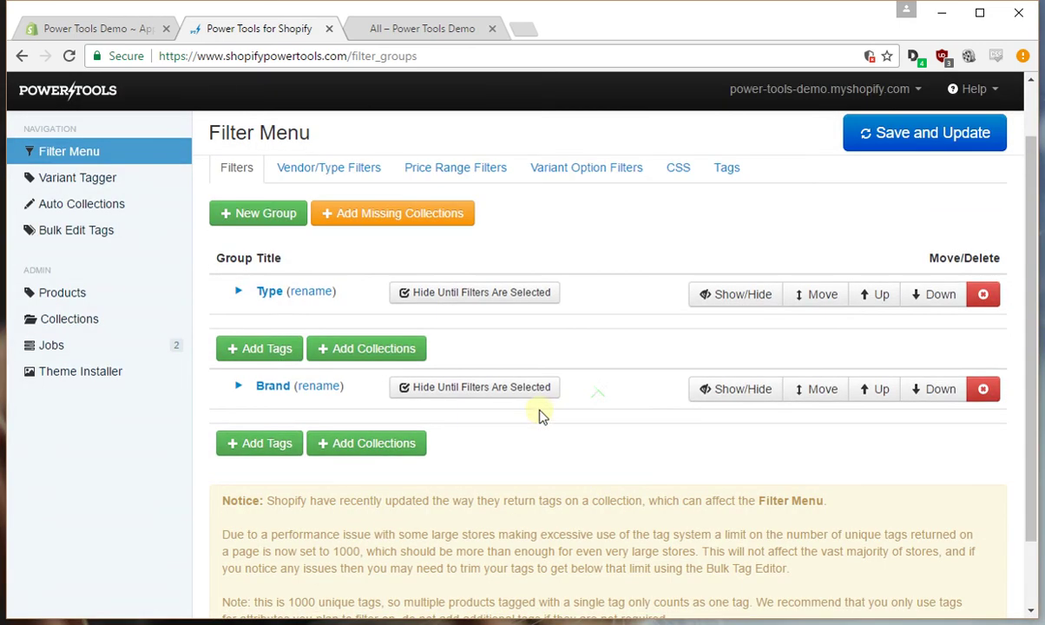
pyautogui.click(239, 387)
pyautogui.scroll(-2, 238, 375)
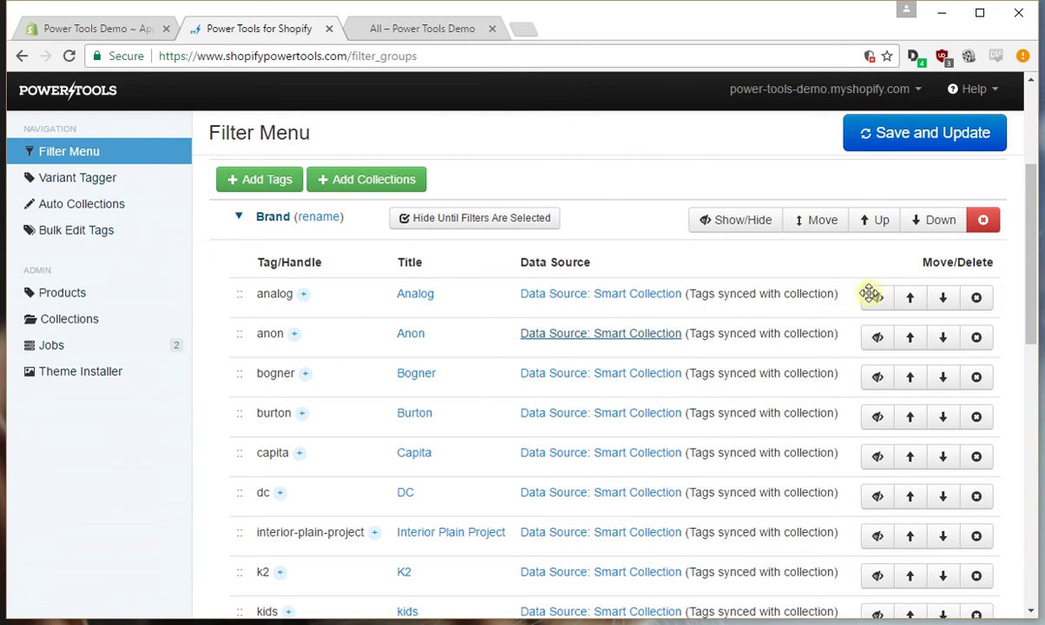
pyautogui.click(980, 299)
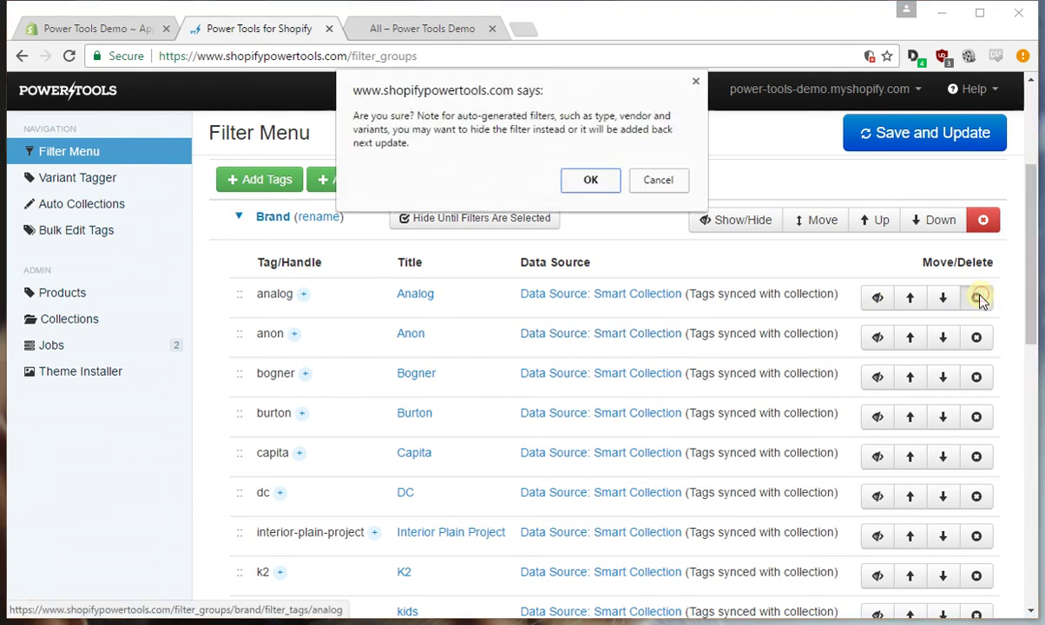
pyautogui.click(579, 178)
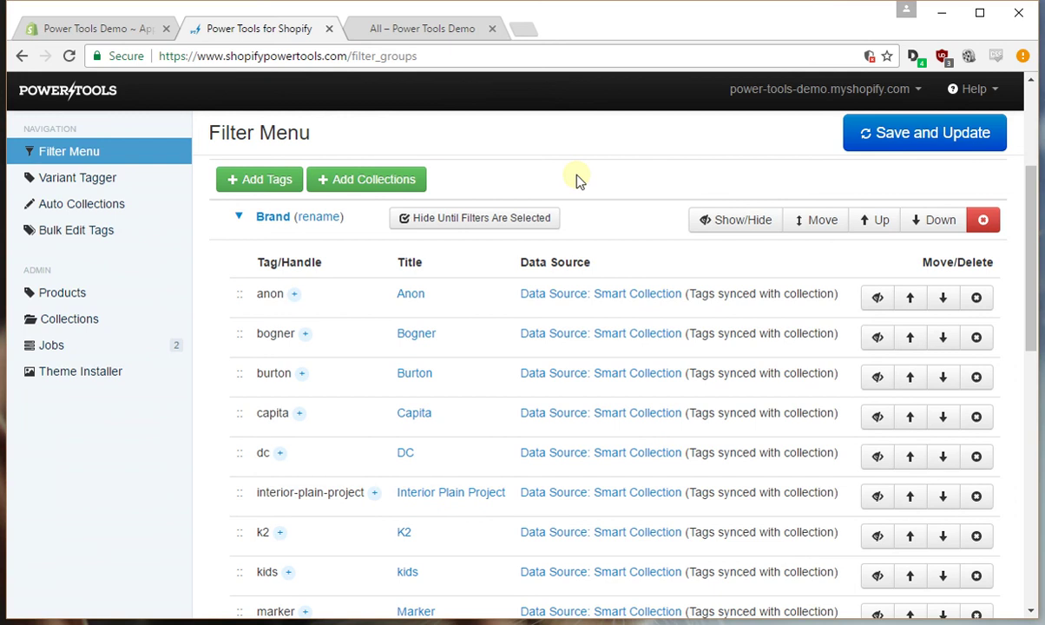
# Save and update the filter menu, review the pending jobs, then reload the Filter Menu page.
pyautogui.click(905, 132)
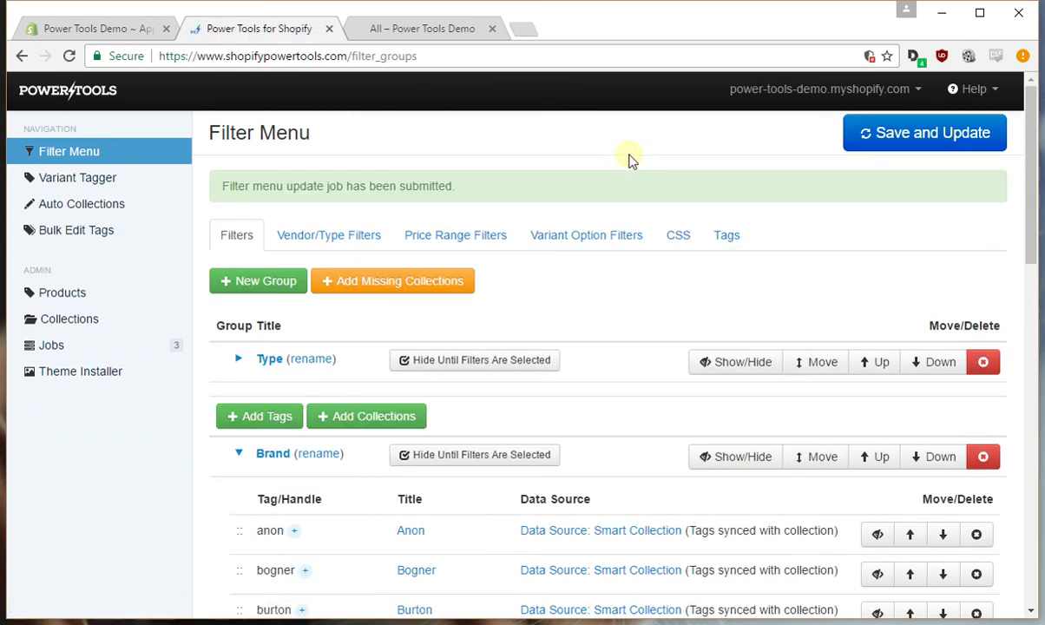
pyautogui.click(85, 346)
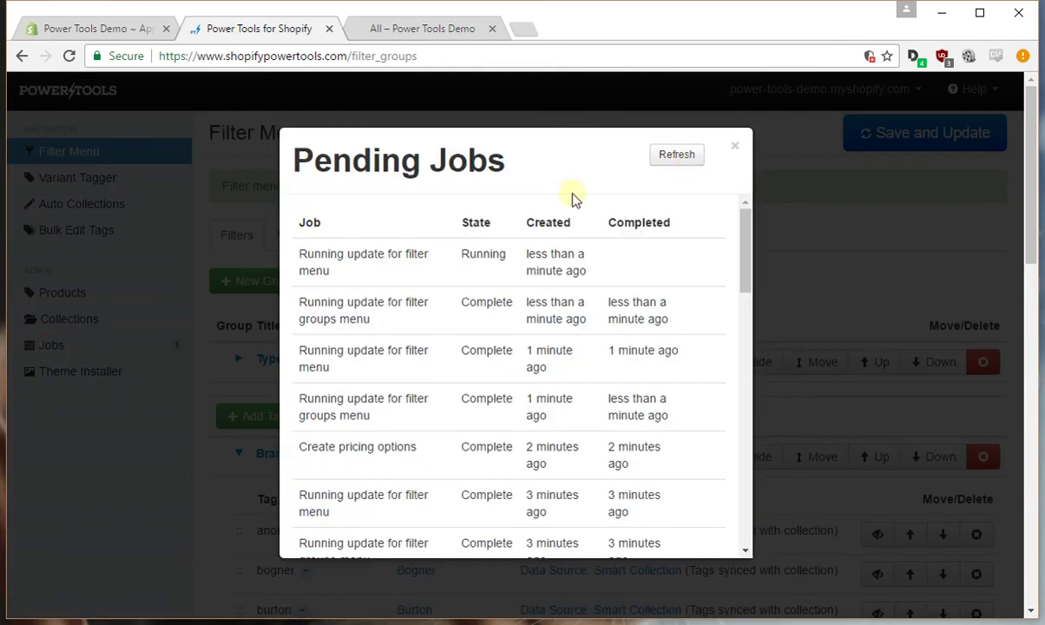
pyautogui.click(736, 149)
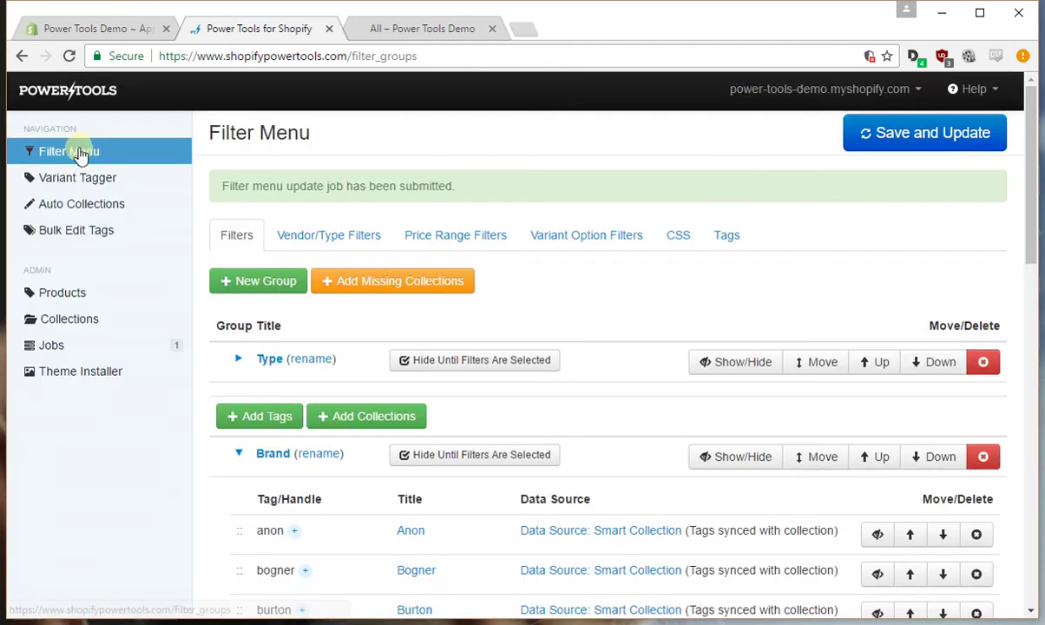
pyautogui.click(80, 153)
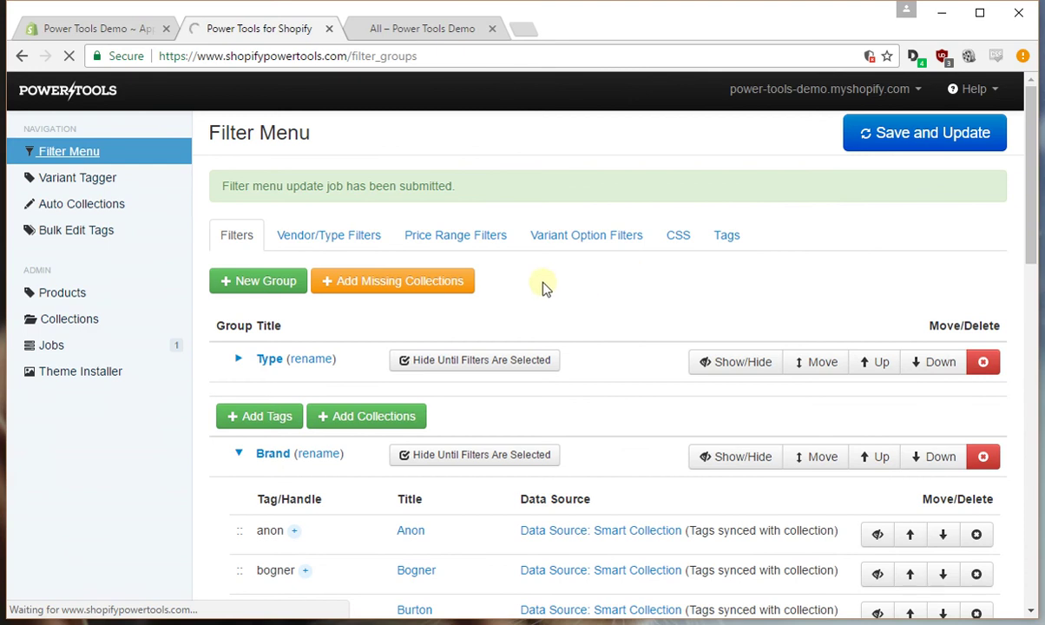
# Toggle the analog brand's visibility off in the Brand group and save and update the filter menu.
pyautogui.click(321, 239)
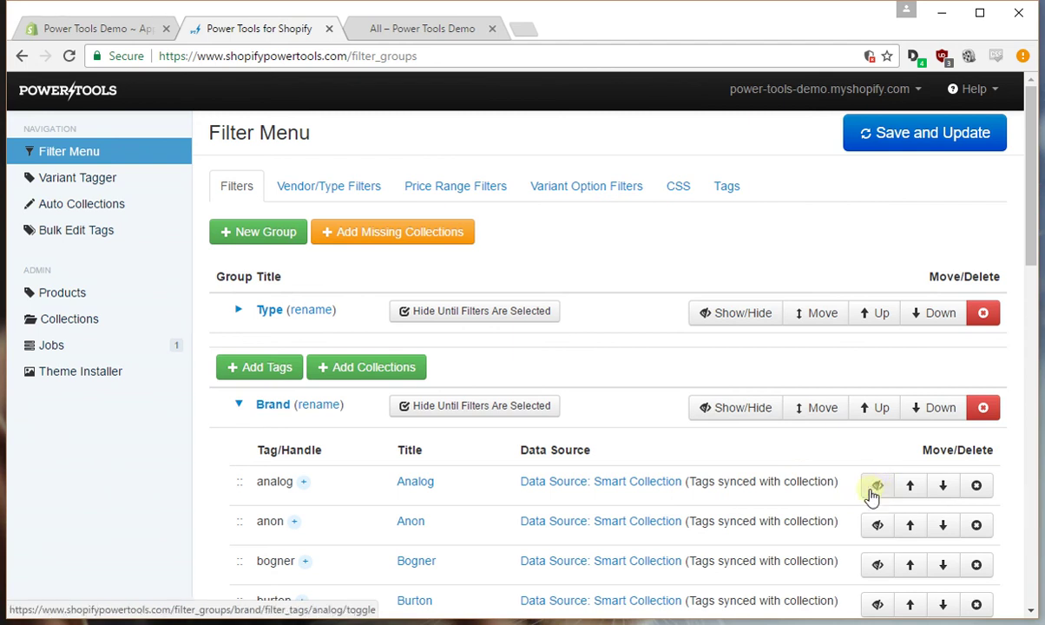
pyautogui.click(876, 487)
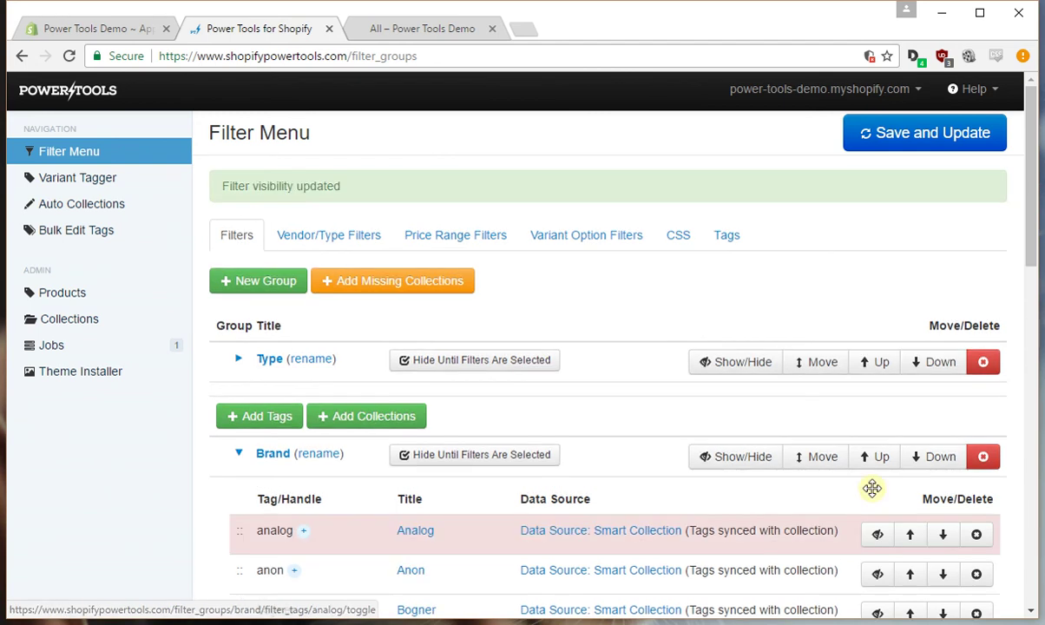
pyautogui.click(921, 146)
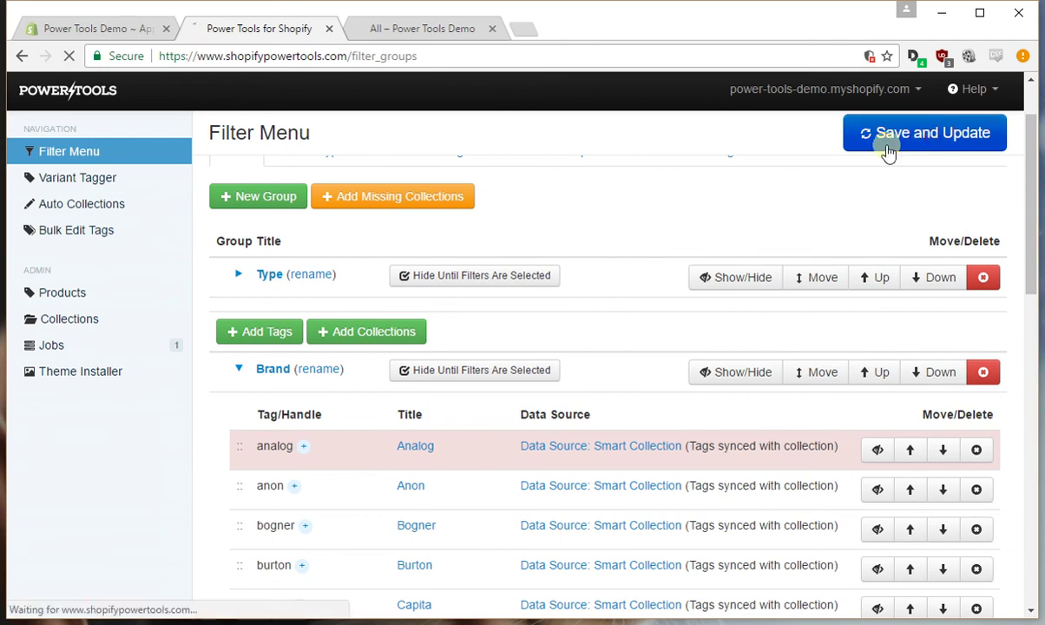
# Reload the 'All – Power Tools Demo' catalog tab repeatedly until the Price filter group is gone.
pyautogui.click(432, 28)
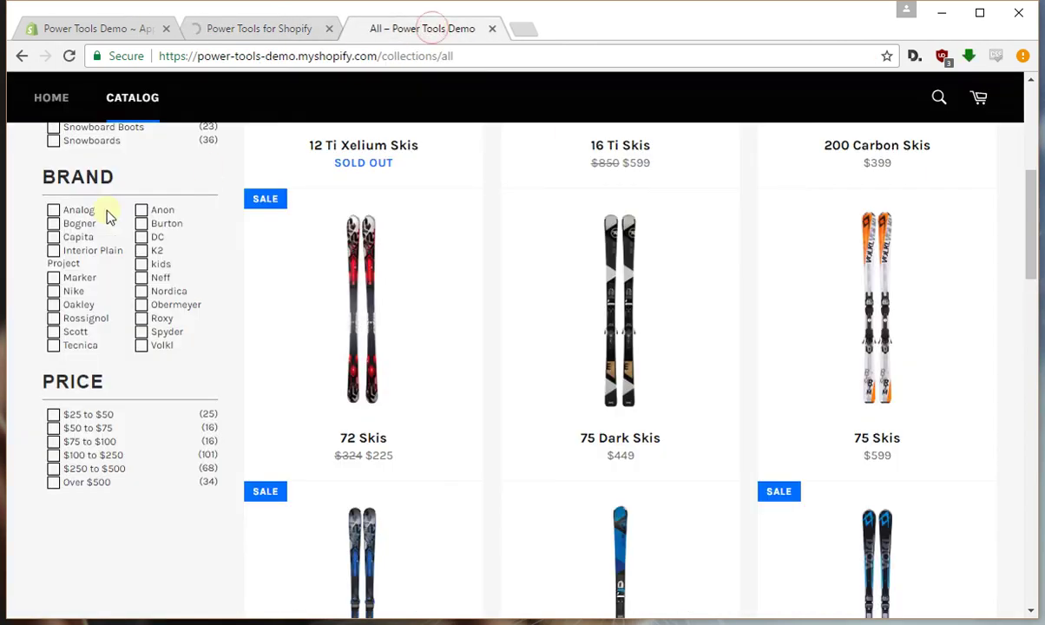
pyautogui.click(70, 58)
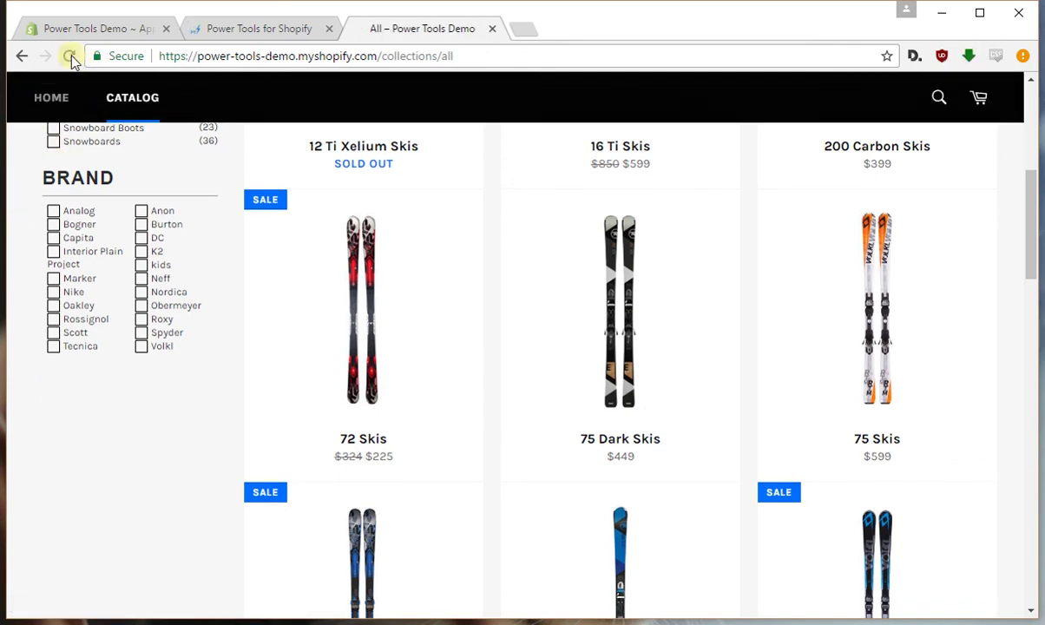
pyautogui.click(69, 57)
pyautogui.click(69, 57)
# Review Pending Jobs in Power Tools, then reload the storefront catalog so Analog drops from the Brand filters.
pyautogui.click(265, 30)
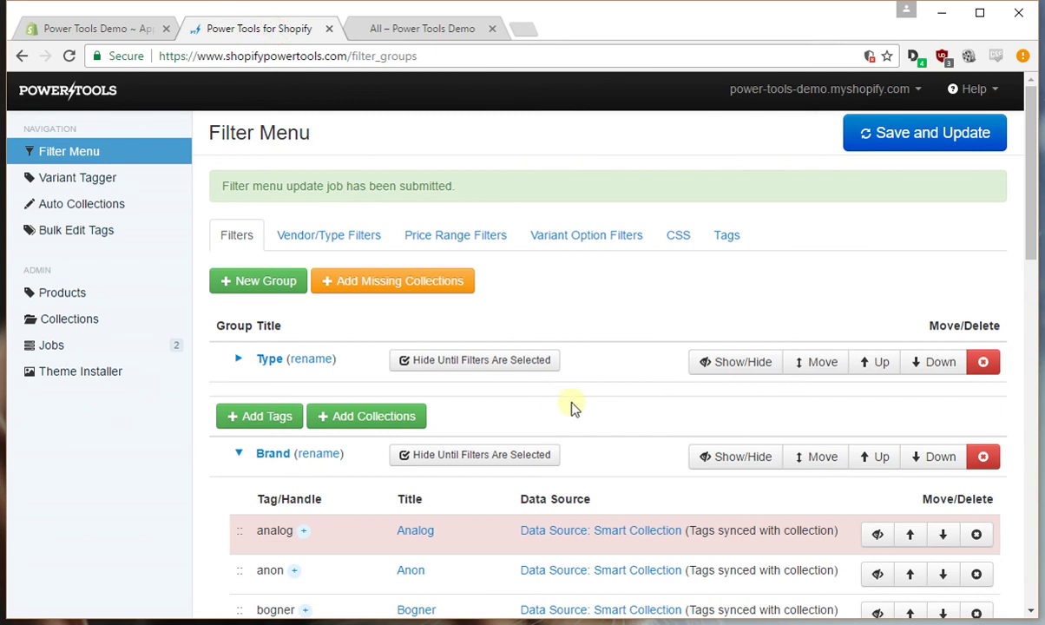
pyautogui.click(24, 346)
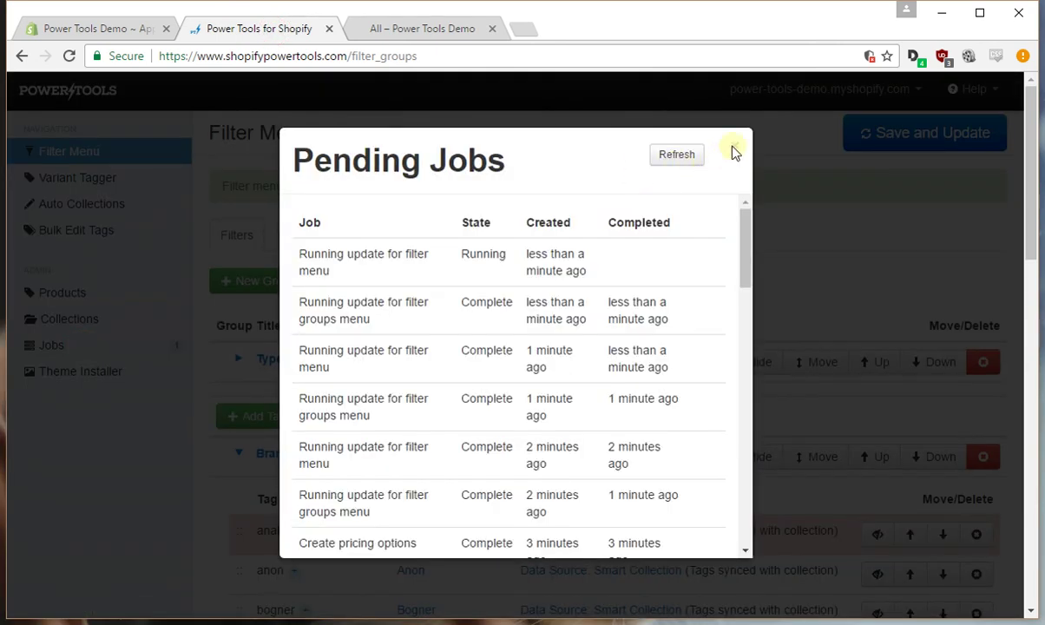
pyautogui.click(733, 152)
pyautogui.click(412, 30)
pyautogui.click(71, 58)
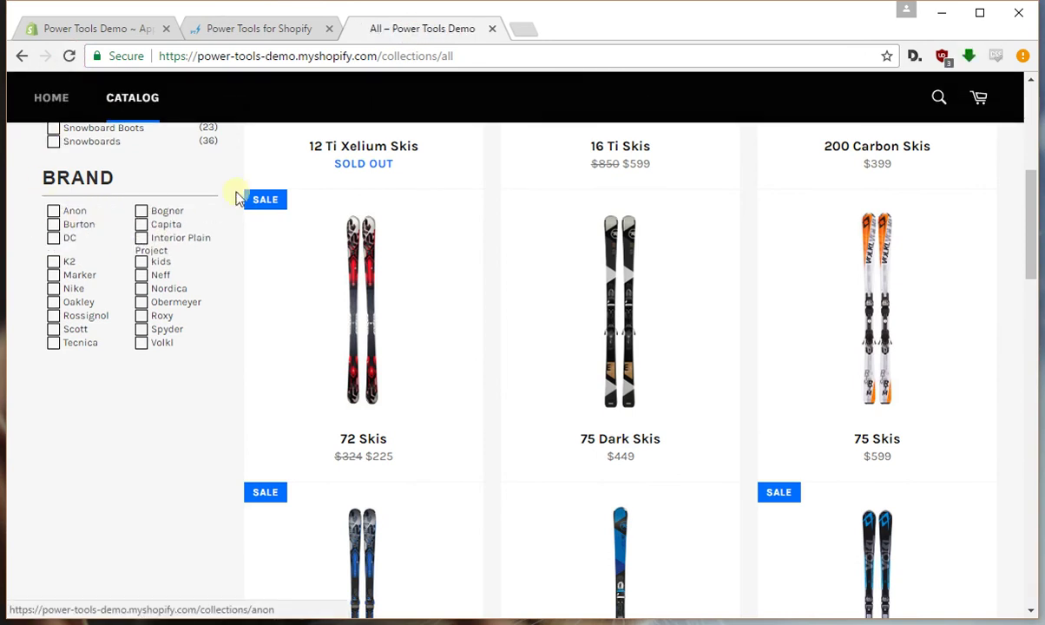
# Go back to the 'Power Tools for Shopify' tab showing the Filter Menu page.
pyautogui.click(251, 29)
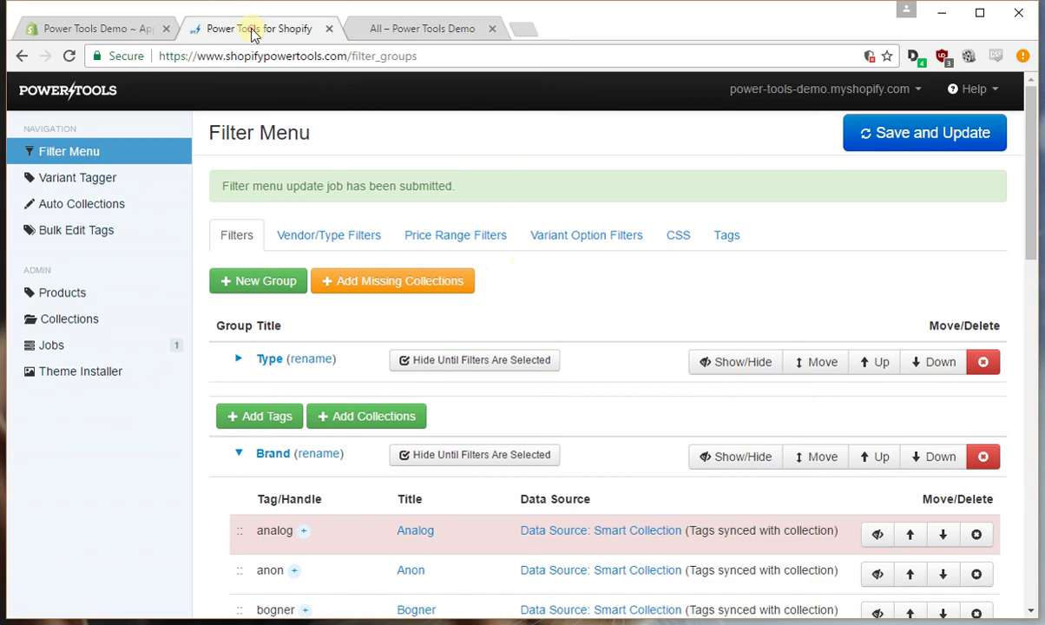